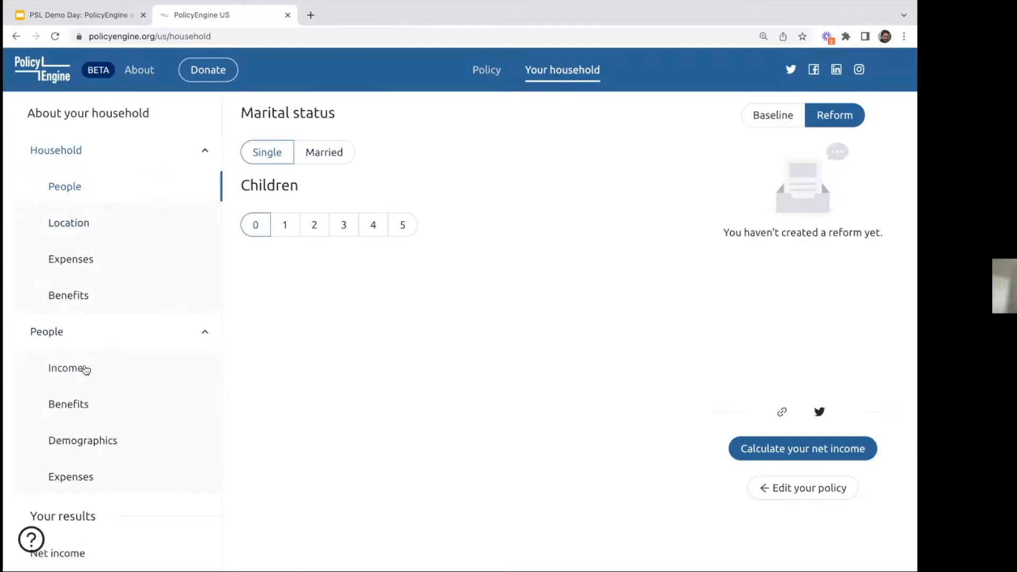
Set the household's number of children to 1 and open the household location settings.
{"action": "scroll", "coordinate": [80, 371], "scroll_direction": "down", "scroll_amount": 3}
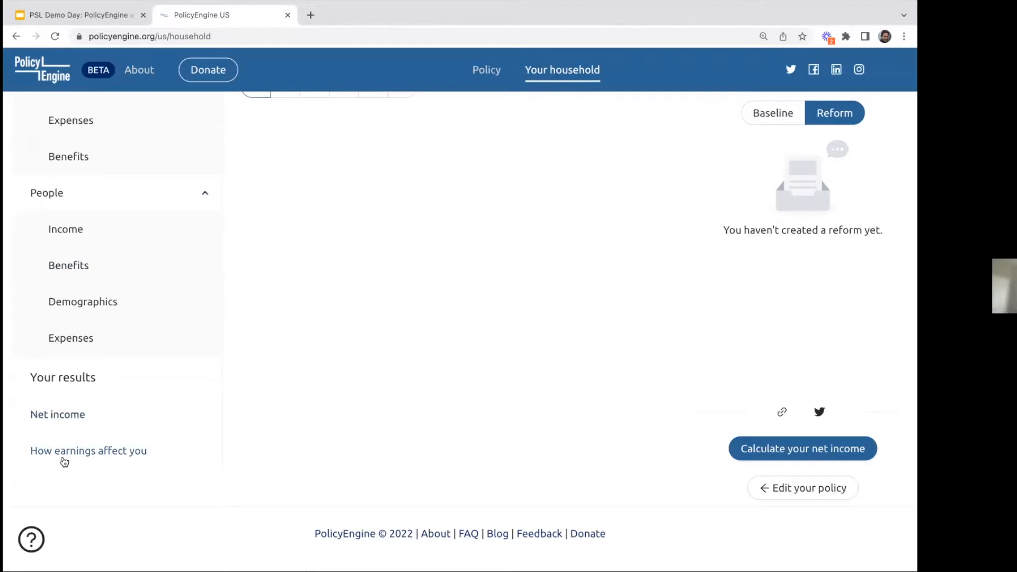
{"action": "scroll", "coordinate": [64, 461], "scroll_direction": "up", "scroll_amount": 3}
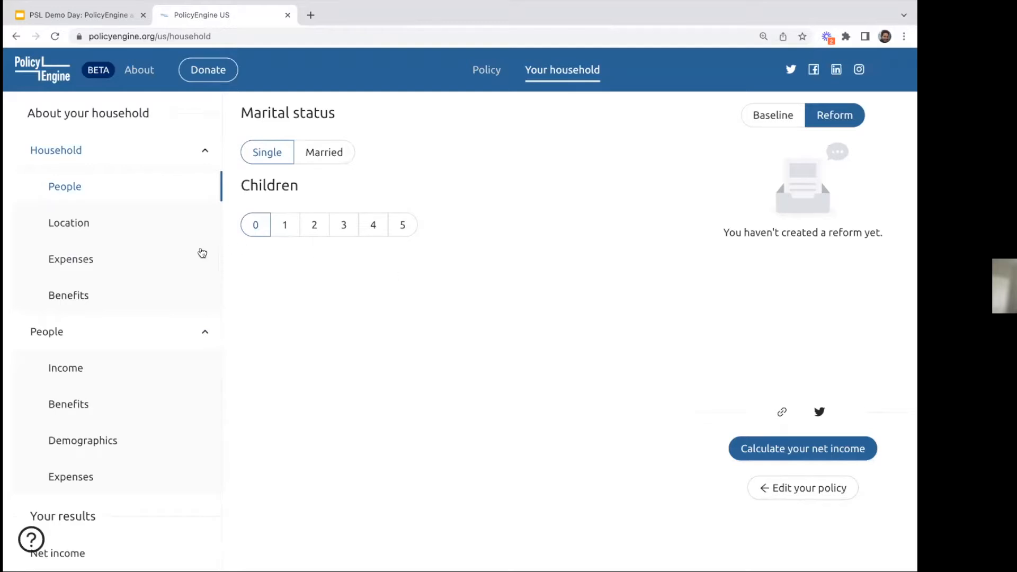
{"action": "left_click", "coordinate": [285, 227]}
{"action": "left_click", "coordinate": [74, 226]}
{"action": "mouse_move", "coordinate": [339, 147]}
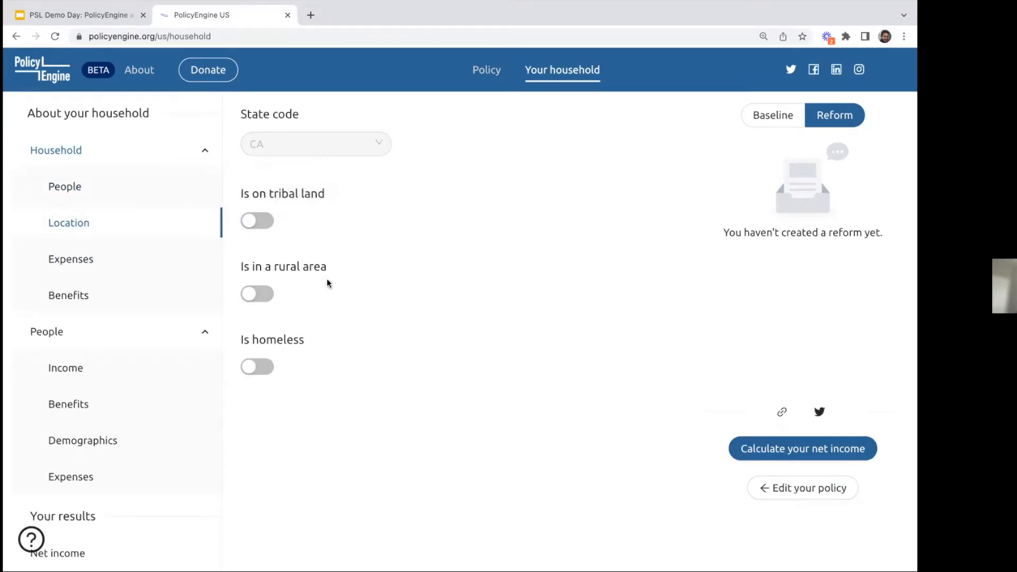
Set the household's housing cost to $12,000 per year and its broadband cost to $600 per year.
{"action": "left_click", "coordinate": [91, 265]}
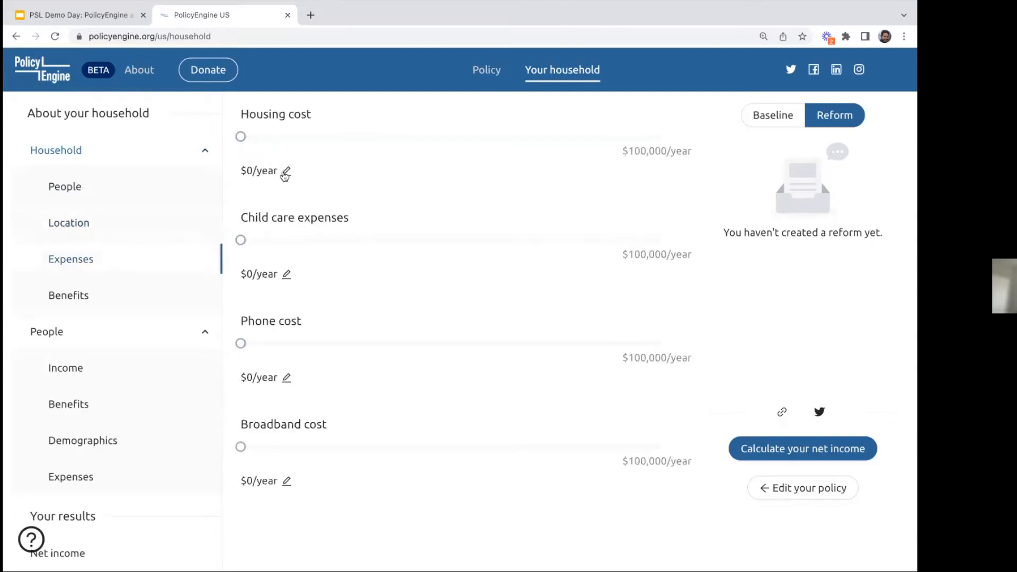
{"action": "left_click", "coordinate": [286, 172]}
{"action": "type", "text": "12000"}
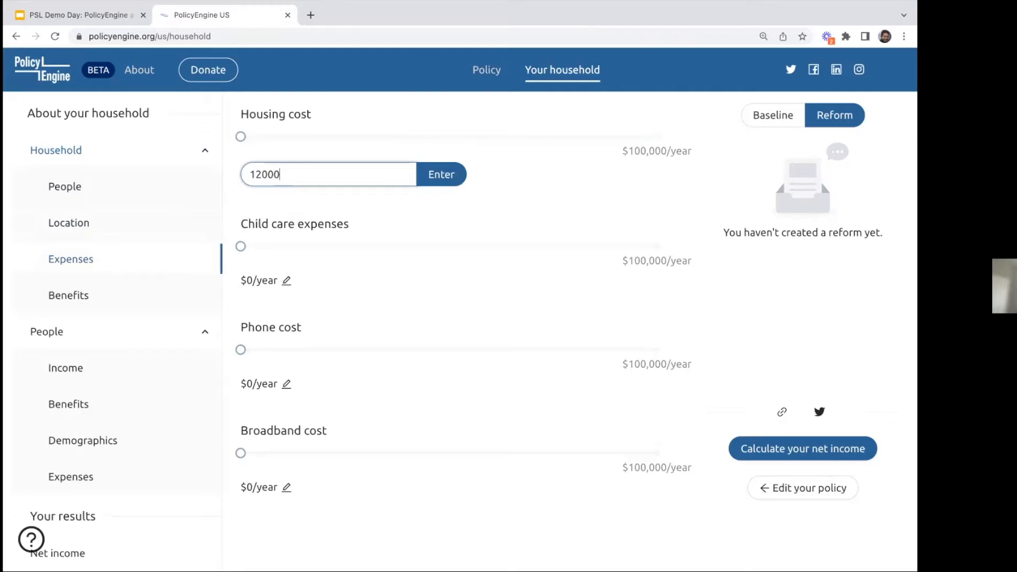
{"action": "key", "text": "Return"}
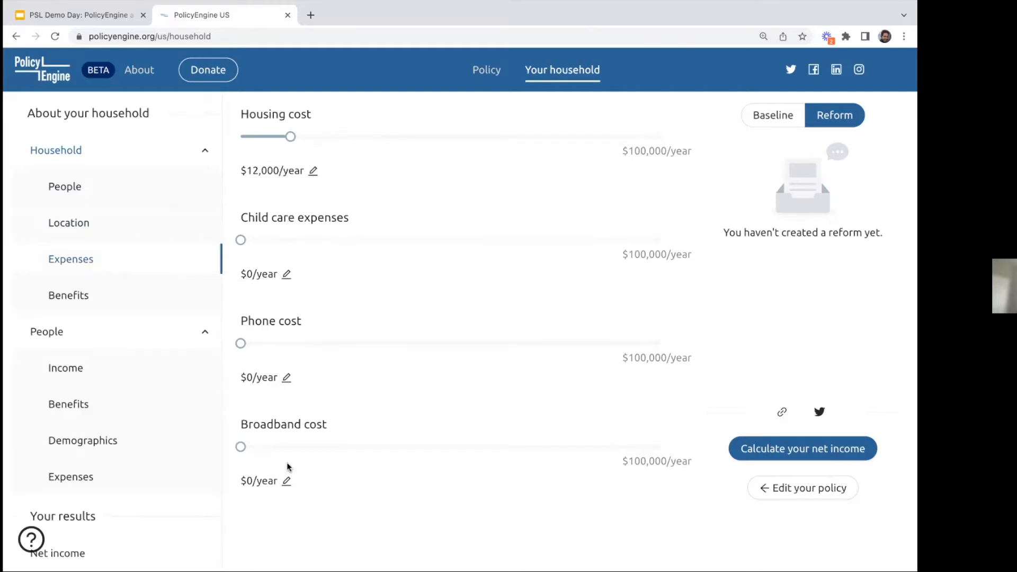
{"action": "left_click", "coordinate": [288, 482]}
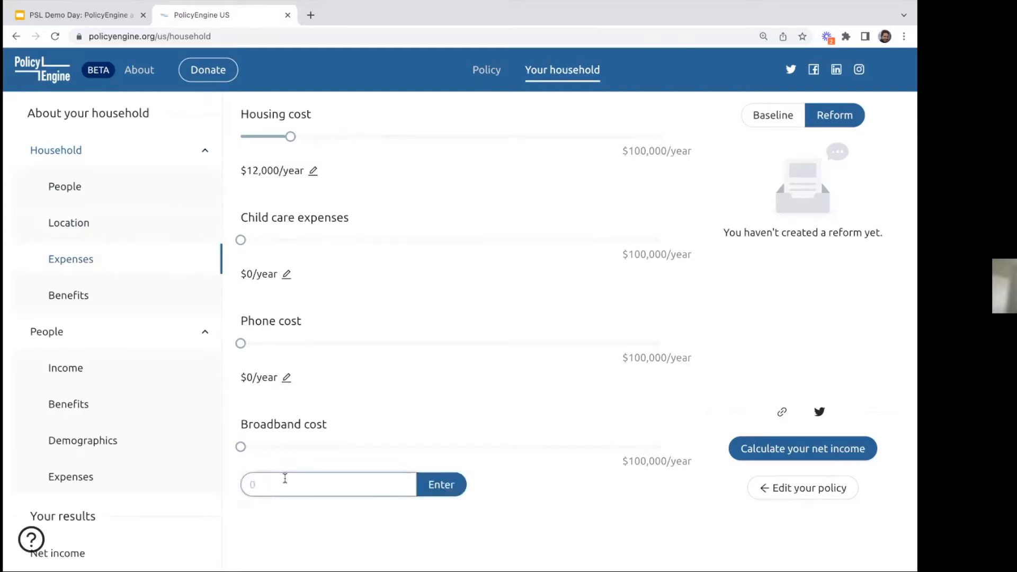
{"action": "type", "text": "600"}
{"action": "key", "text": "Return"}
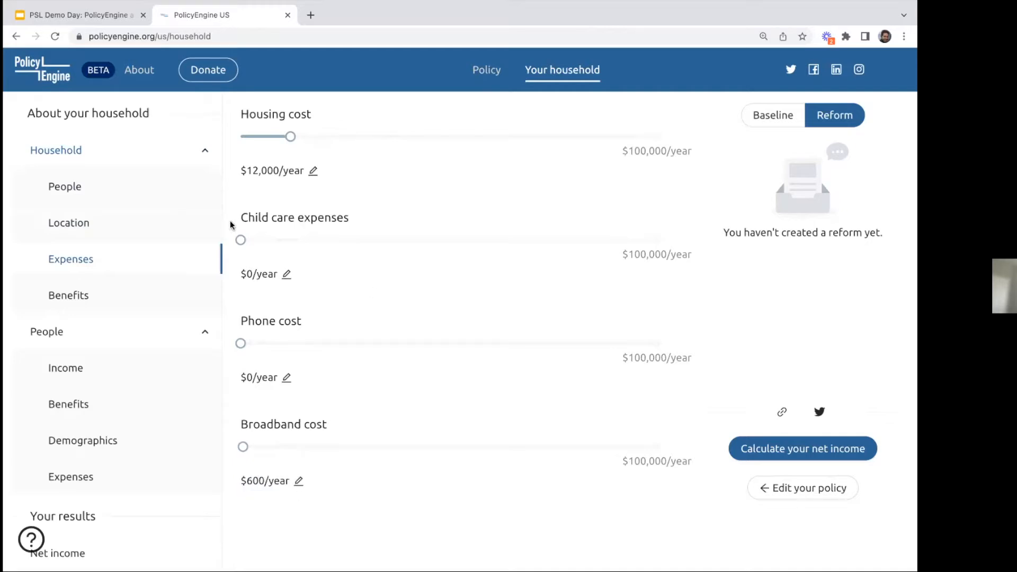
Check the household benefits inputs and set your own employment income to $36,000 per year.
{"action": "left_click", "coordinate": [89, 298]}
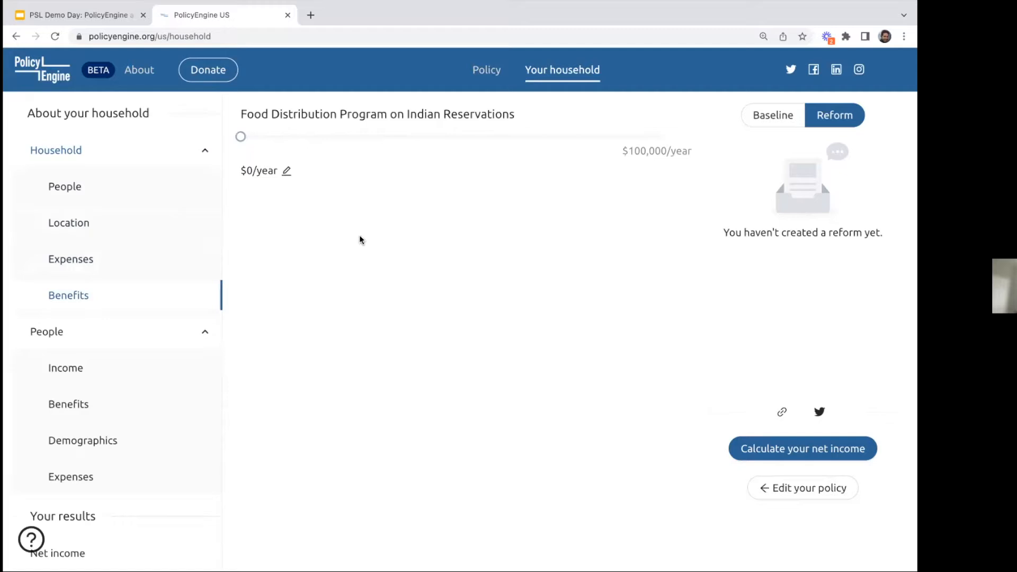
{"action": "left_click", "coordinate": [96, 371]}
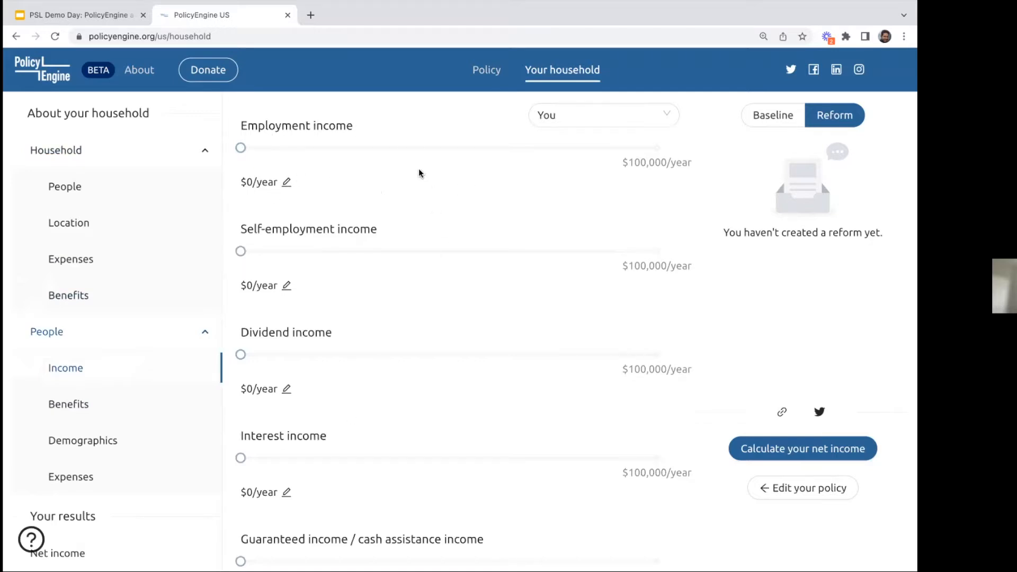
{"action": "left_click", "coordinate": [579, 110]}
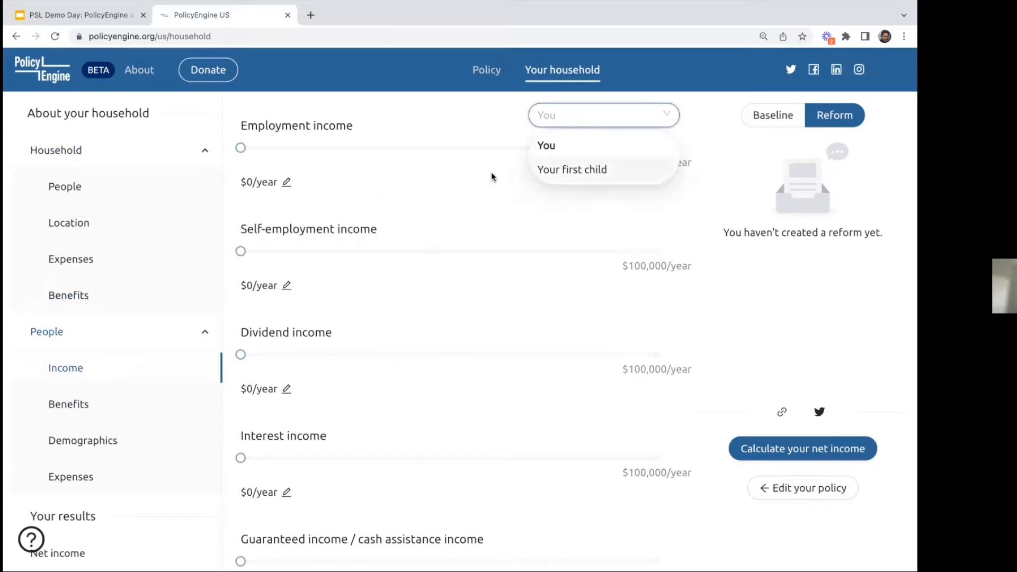
{"action": "left_click", "coordinate": [443, 186]}
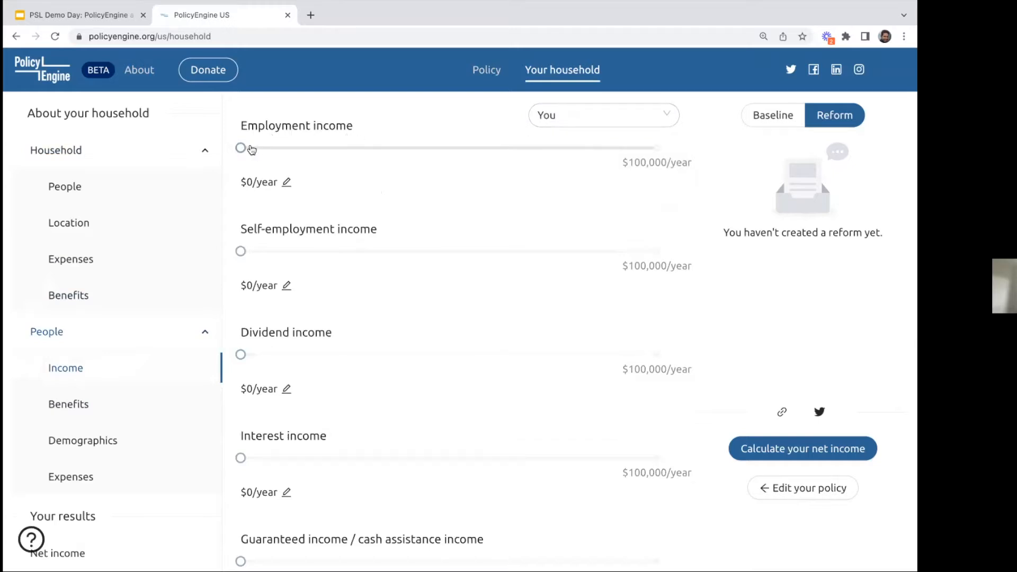
{"action": "left_click", "coordinate": [286, 182]}
{"action": "type", "text": "366"}
{"action": "key", "text": "BackSpace"}
{"action": "type", "text": "000"}
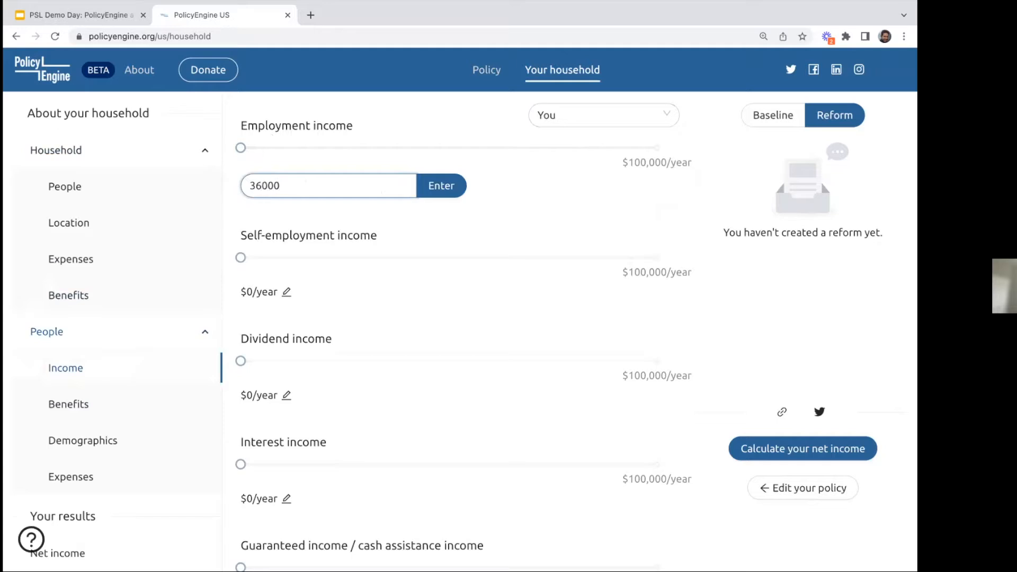
{"action": "key", "text": "Return"}
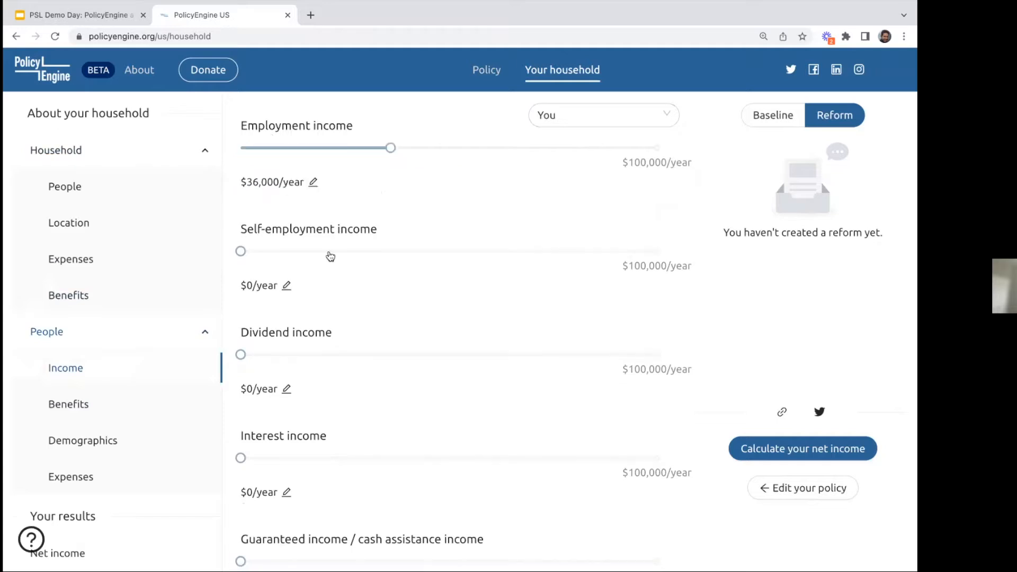
Review the remaining personal income inputs and the personal benefits inputs, including which household members they can be entered for.
{"action": "scroll", "coordinate": [322, 230], "scroll_direction": "down", "scroll_amount": 3}
{"action": "scroll", "coordinate": [321, 228], "scroll_direction": "up", "scroll_amount": 3}
{"action": "left_click", "coordinate": [83, 408]}
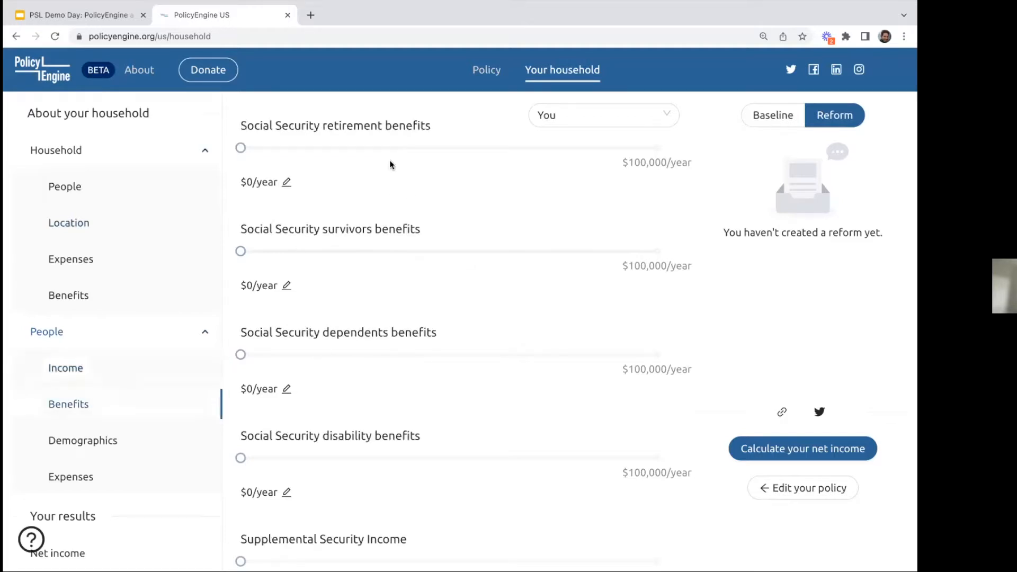
{"action": "left_click", "coordinate": [589, 115]}
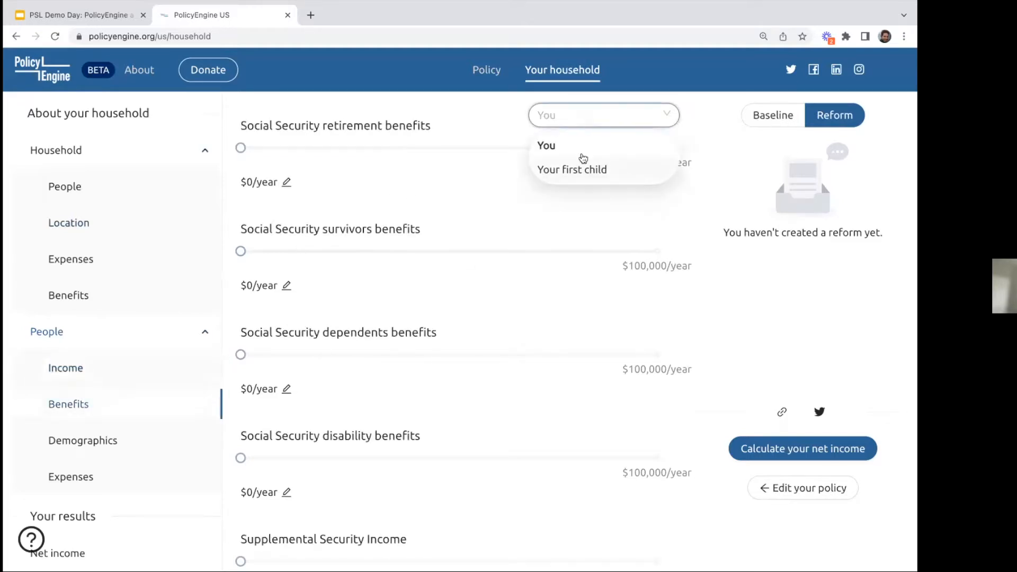
{"action": "left_click", "coordinate": [463, 121]}
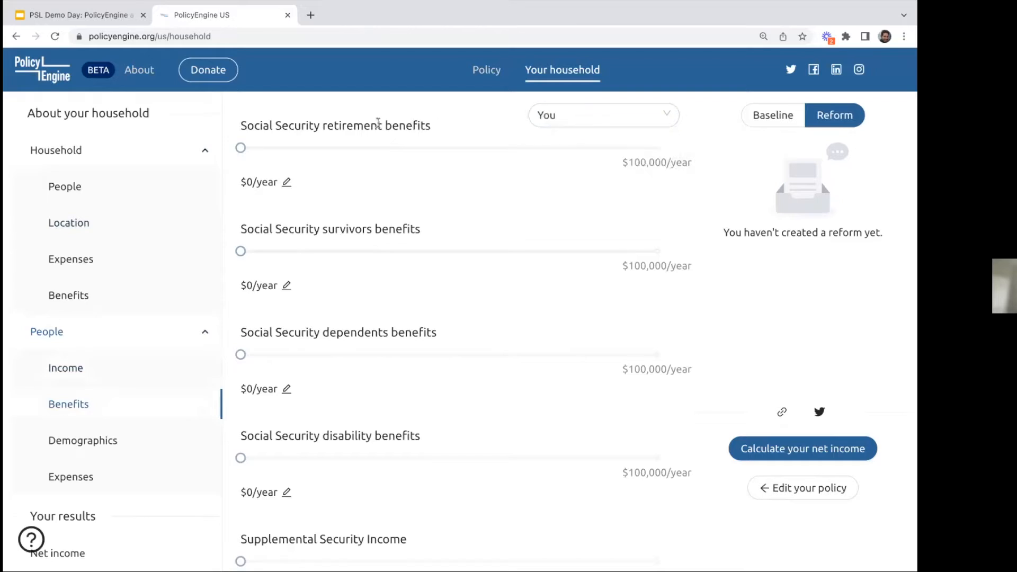
{"action": "scroll", "coordinate": [320, 322], "scroll_direction": "down", "scroll_amount": 1}
{"action": "scroll", "coordinate": [329, 343], "scroll_direction": "up", "scroll_amount": 1}
Set your own age to 30 and review the other demographic options down to nutritional risk for WIC.
{"action": "left_click", "coordinate": [111, 441]}
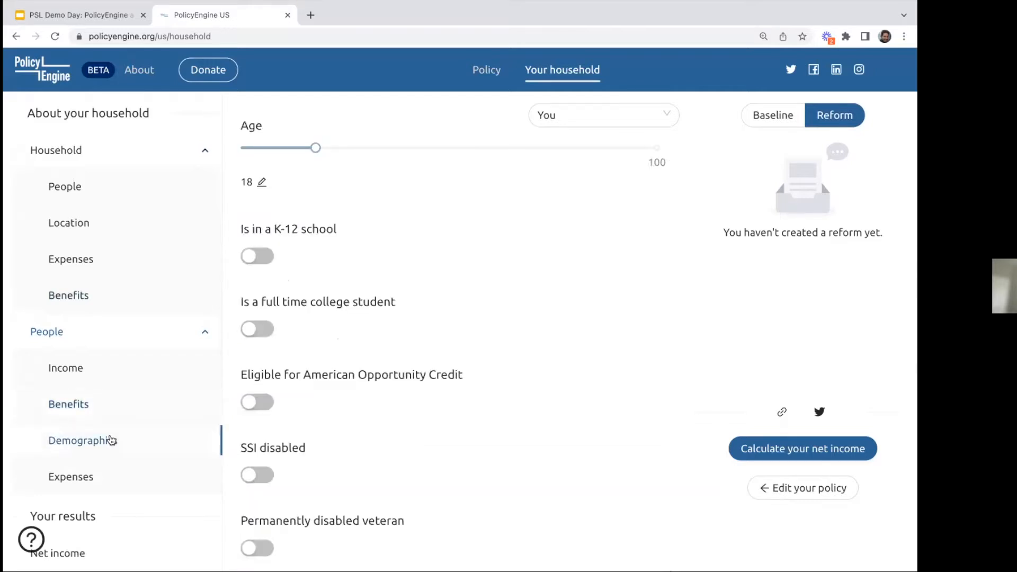
{"action": "left_click_drag", "start_coordinate": [316, 148], "coordinate": [363, 149]}
{"action": "scroll", "coordinate": [341, 280], "scroll_direction": "down", "scroll_amount": 3}
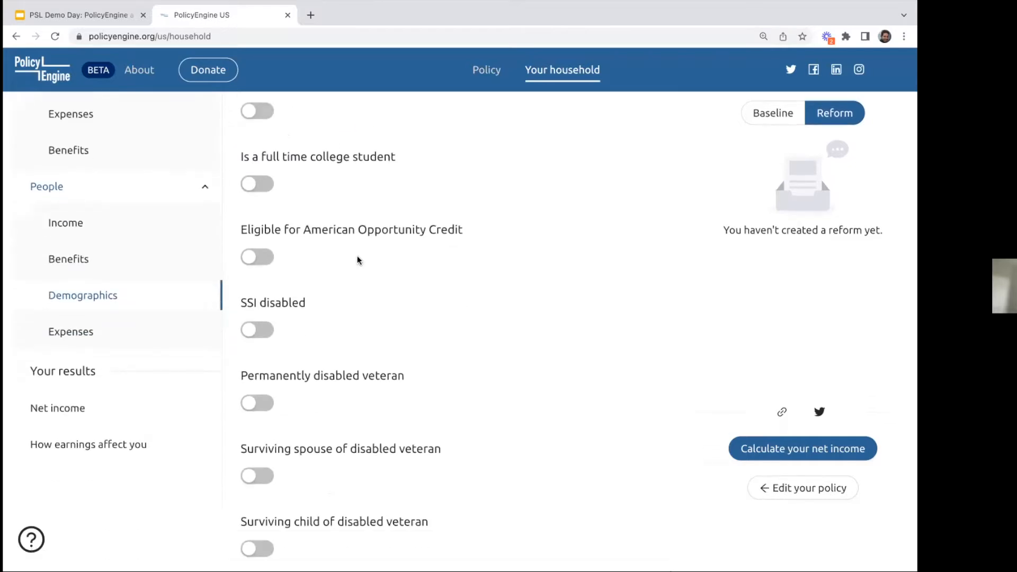
{"action": "scroll", "coordinate": [358, 260], "scroll_direction": "down", "scroll_amount": 5}
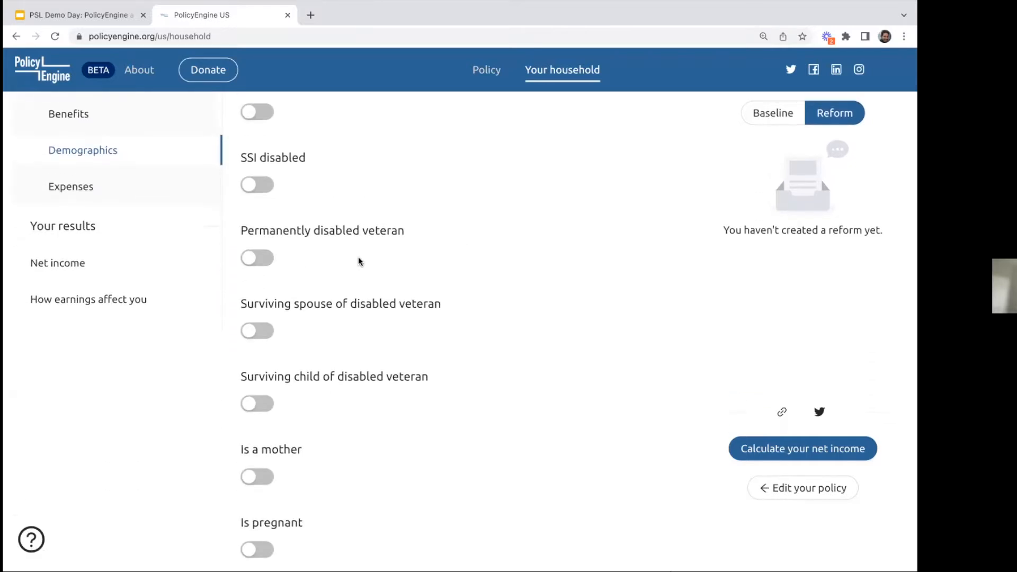
{"action": "scroll", "coordinate": [360, 272], "scroll_direction": "down", "scroll_amount": 3}
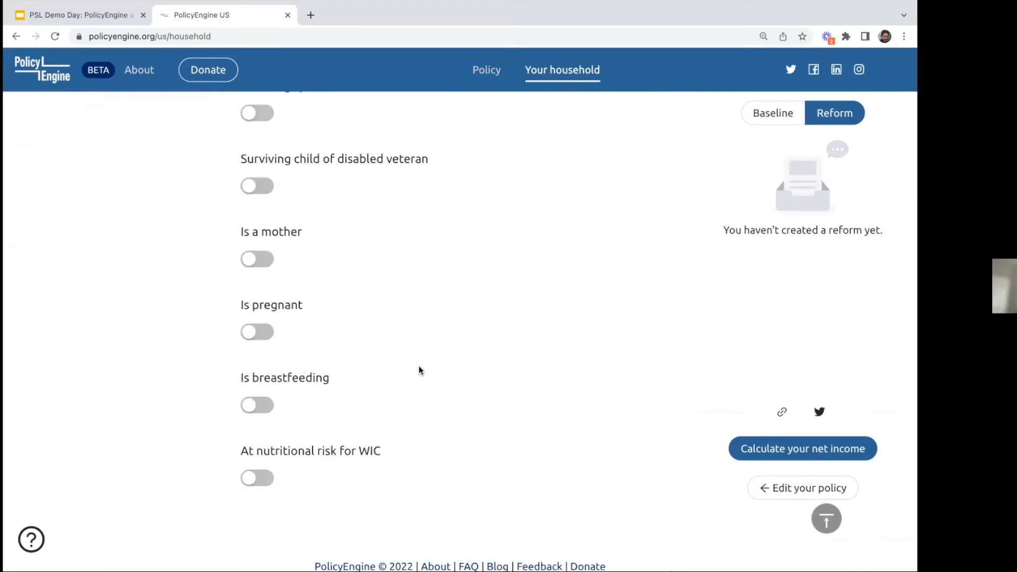
{"action": "scroll", "coordinate": [428, 367], "scroll_direction": "up", "scroll_amount": 7}
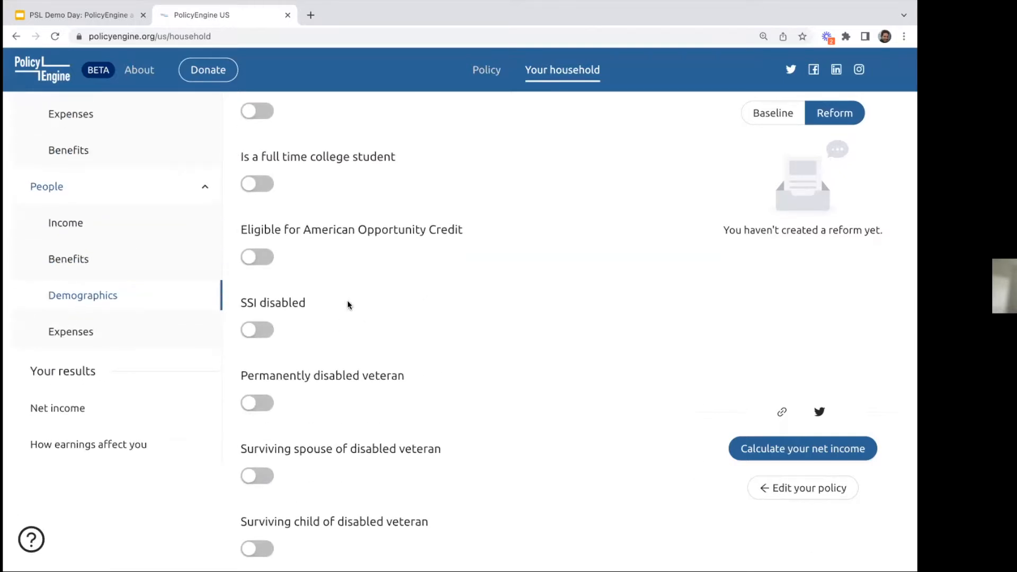
{"action": "scroll", "coordinate": [359, 300], "scroll_direction": "up", "scroll_amount": 3}
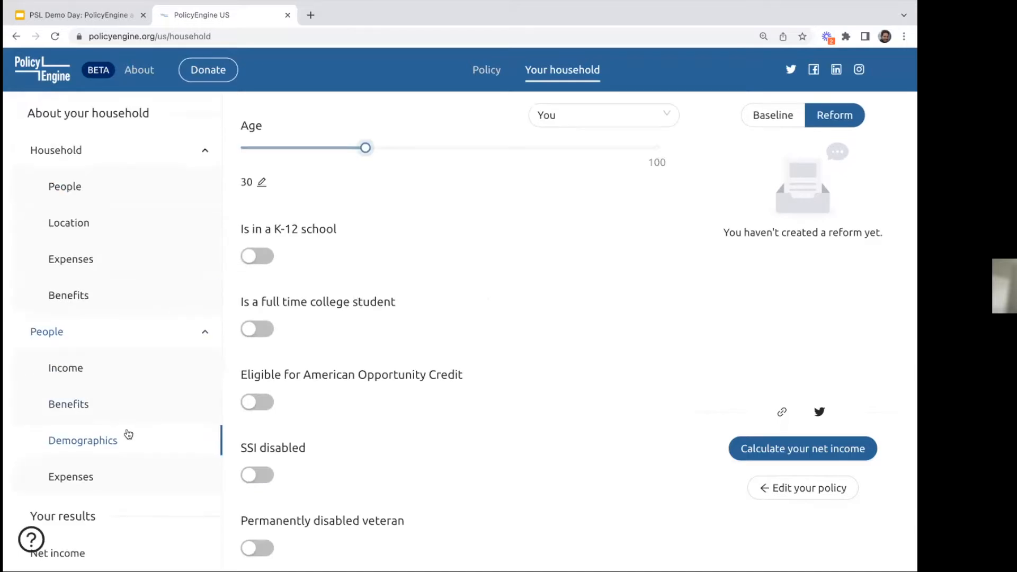
Calculate the household's net income and inspect its market income, benefits and taxes breakdowns one after another.
{"action": "left_click", "coordinate": [73, 478]}
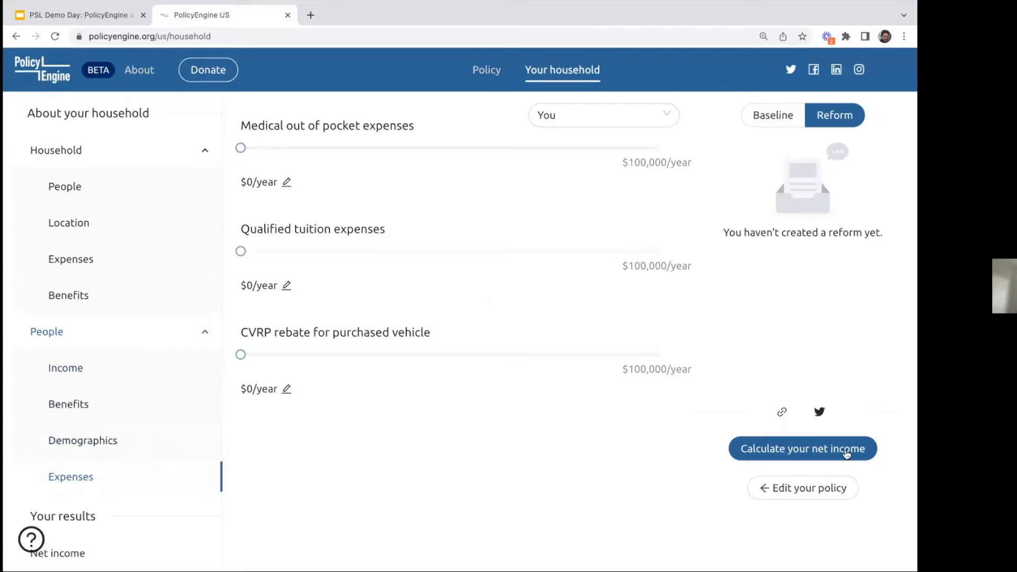
{"action": "left_click", "coordinate": [786, 450]}
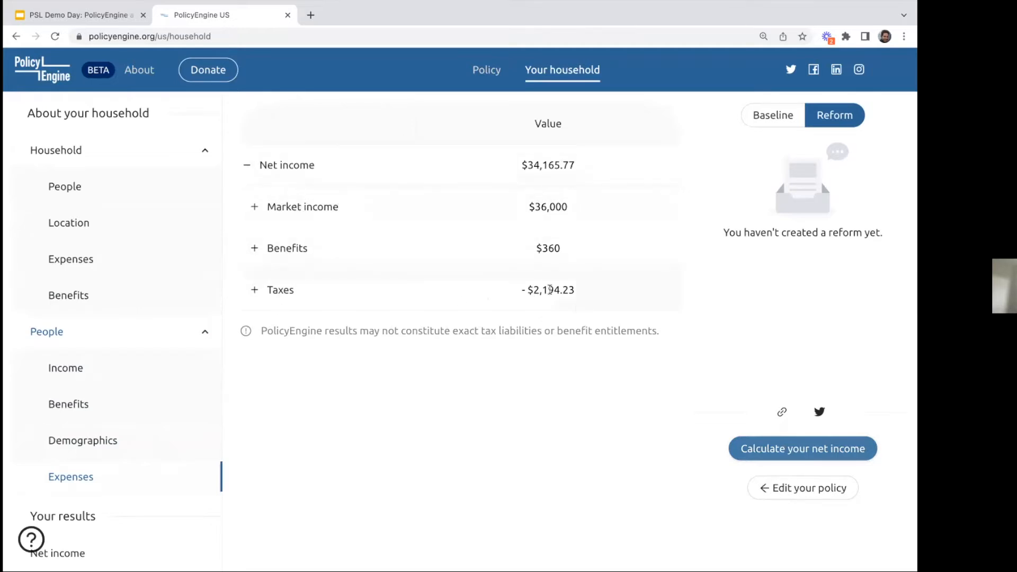
{"action": "left_click", "coordinate": [255, 207]}
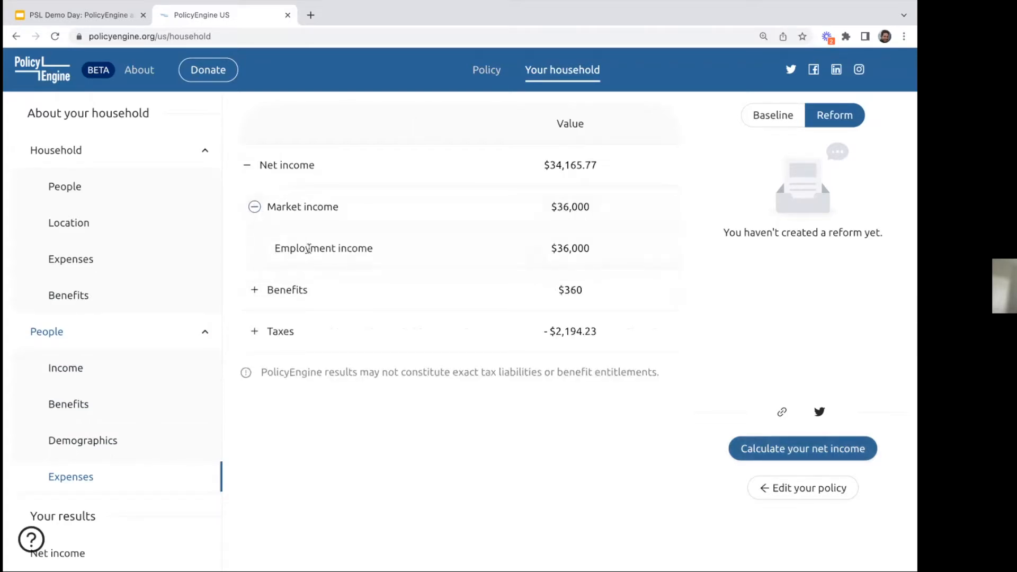
{"action": "left_click", "coordinate": [254, 208]}
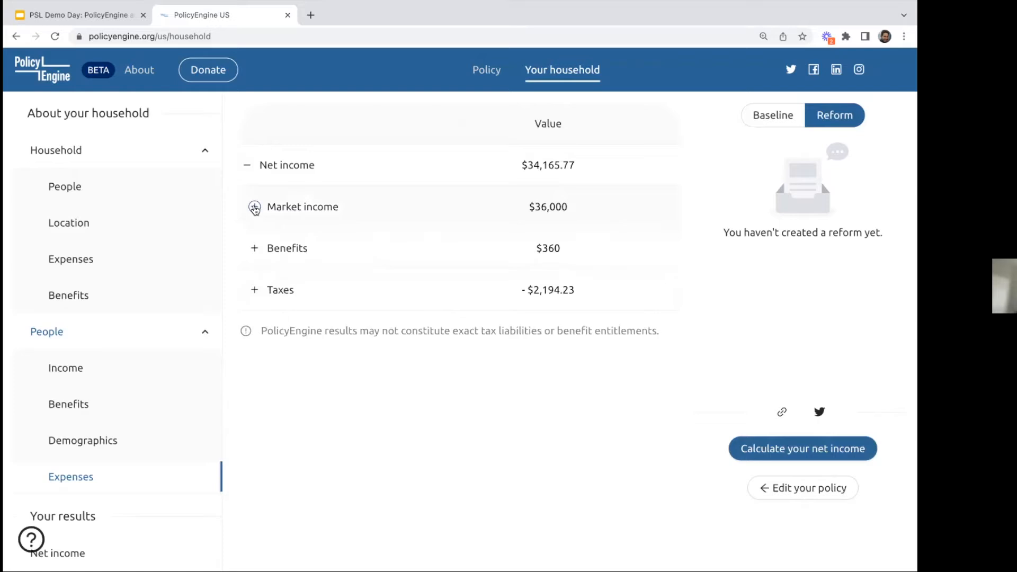
{"action": "left_click", "coordinate": [254, 248]}
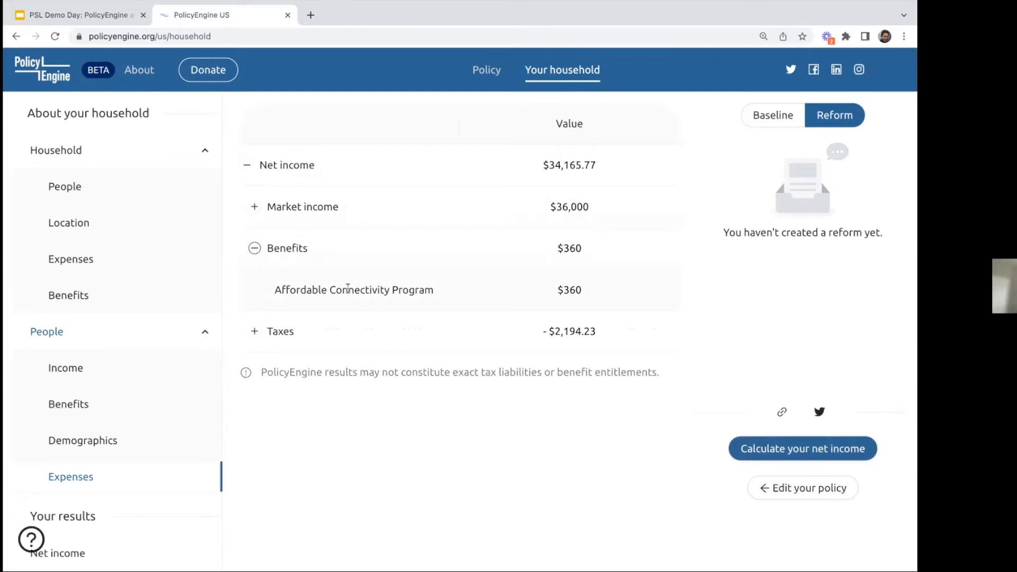
{"action": "left_click", "coordinate": [255, 249]}
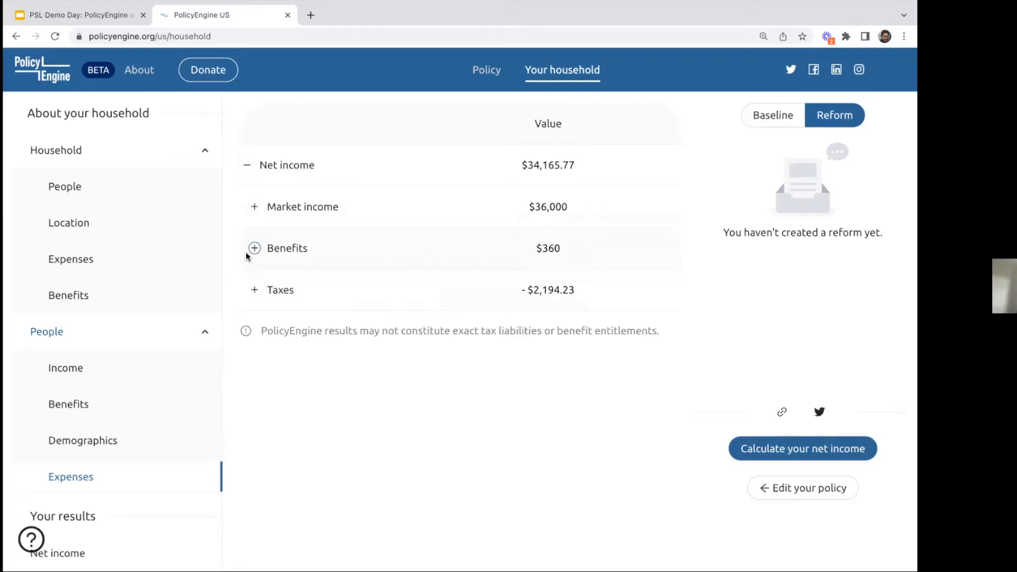
{"action": "left_click", "coordinate": [255, 290]}
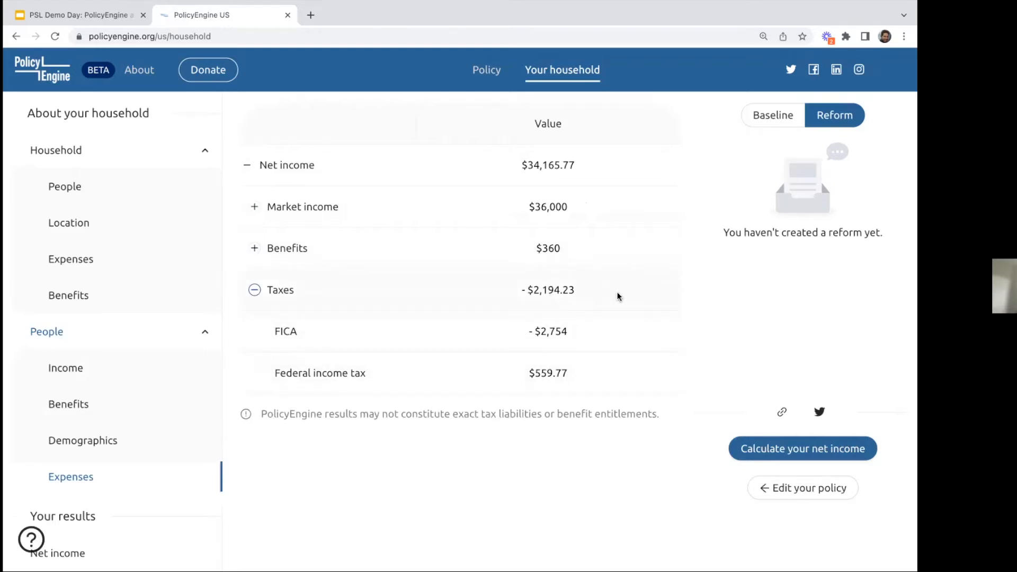
{"action": "left_click", "coordinate": [251, 290]}
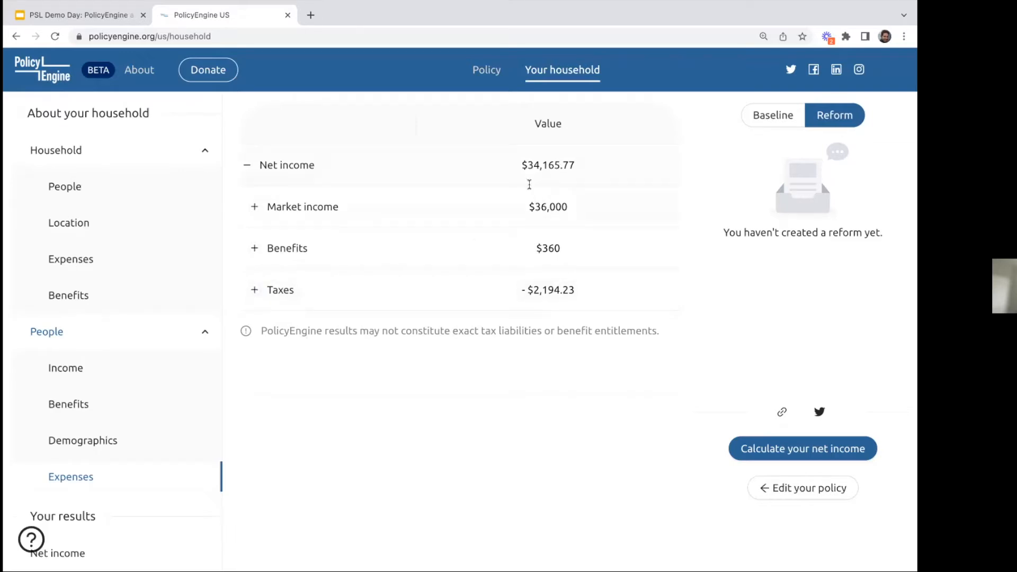
{"action": "left_click_drag", "start_coordinate": [531, 165], "coordinate": [595, 170]}
{"action": "left_click", "coordinate": [414, 181]}
Open the results on how earnings affect you and zoom the net income chart in on the drop near $28k employment income.
{"action": "scroll", "coordinate": [96, 421], "scroll_direction": "down", "scroll_amount": 3}
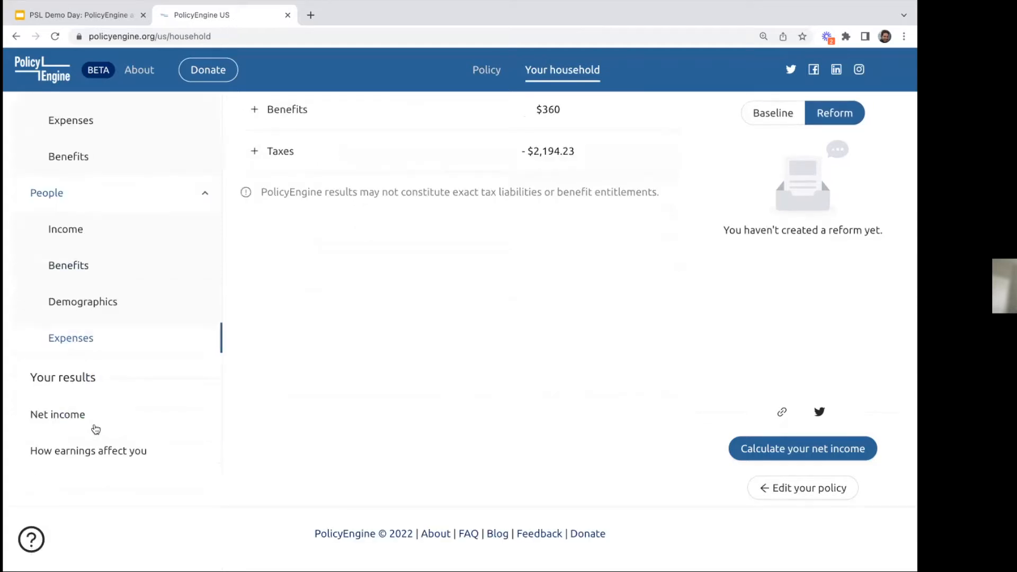
{"action": "left_click", "coordinate": [90, 452]}
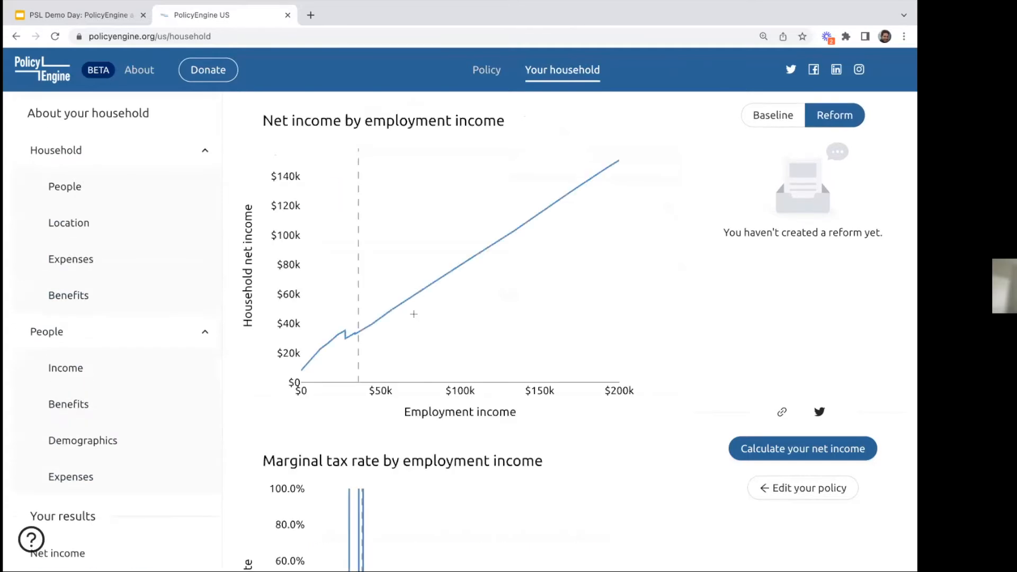
{"action": "mouse_move", "coordinate": [419, 303]}
{"action": "mouse_move", "coordinate": [358, 329]}
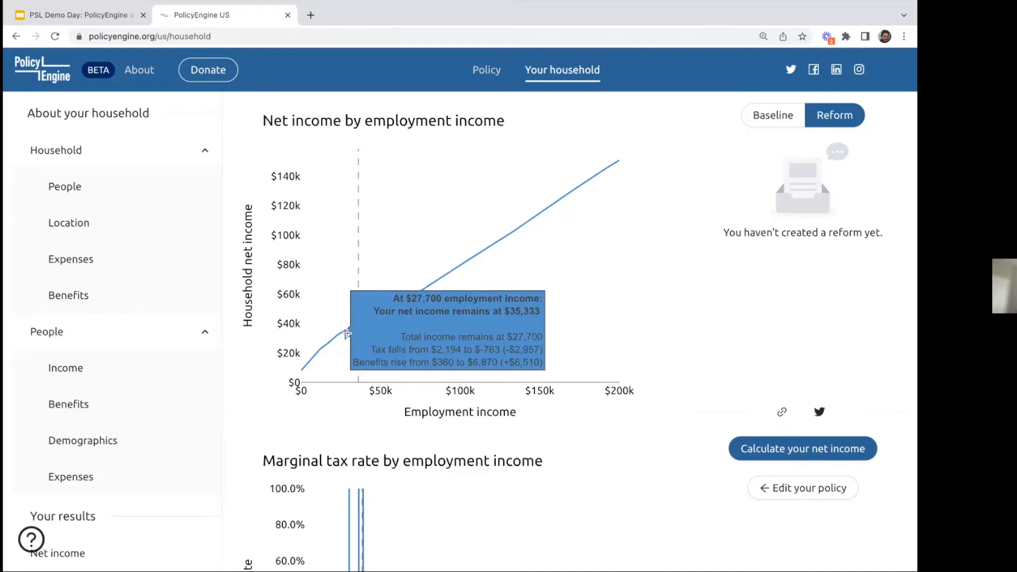
{"action": "left_click_drag", "start_coordinate": [347, 334], "coordinate": [354, 343]}
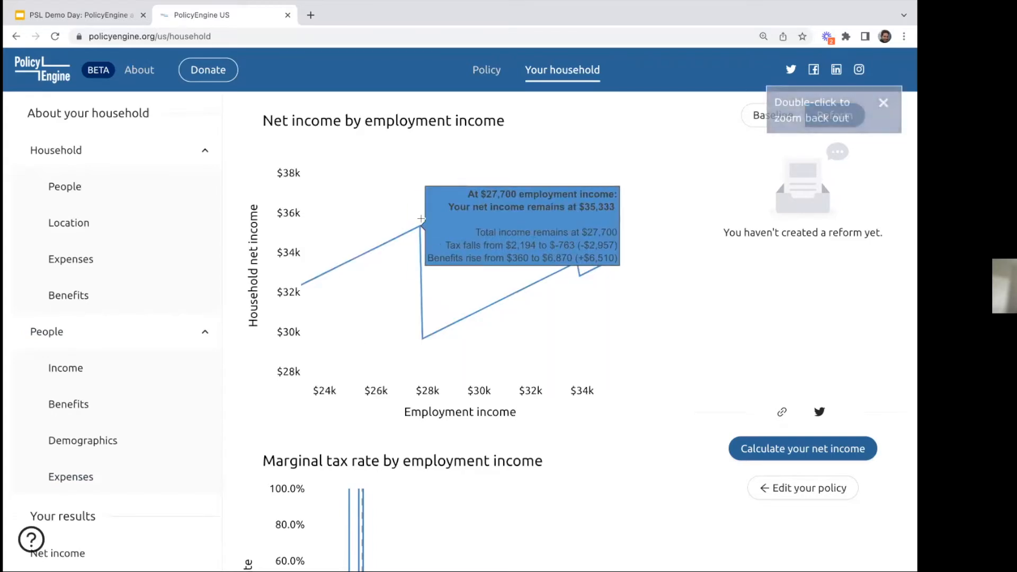
Examine the net income drop near $28k employment income and the marginal tax rate by employment income chart.
{"action": "mouse_move", "coordinate": [426, 341]}
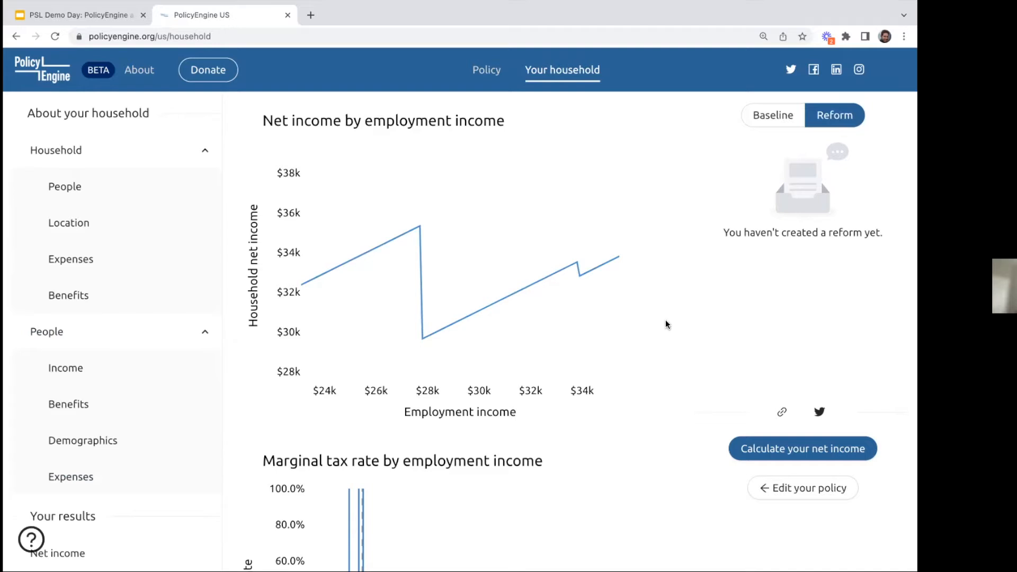
{"action": "scroll", "coordinate": [661, 380], "scroll_direction": "down", "scroll_amount": 4}
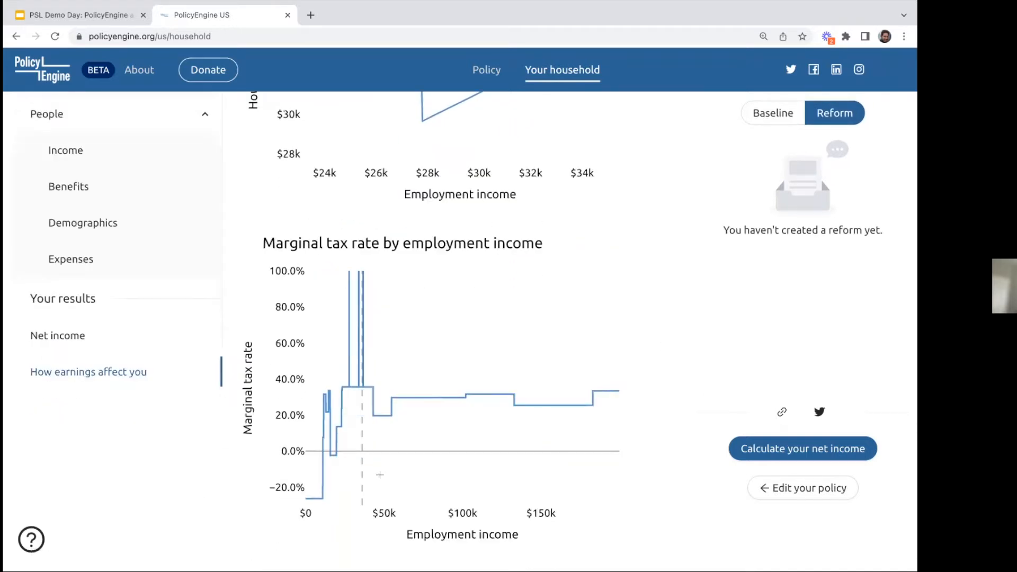
{"action": "mouse_move", "coordinate": [323, 453]}
{"action": "scroll", "coordinate": [670, 380], "scroll_direction": "up", "scroll_amount": 4}
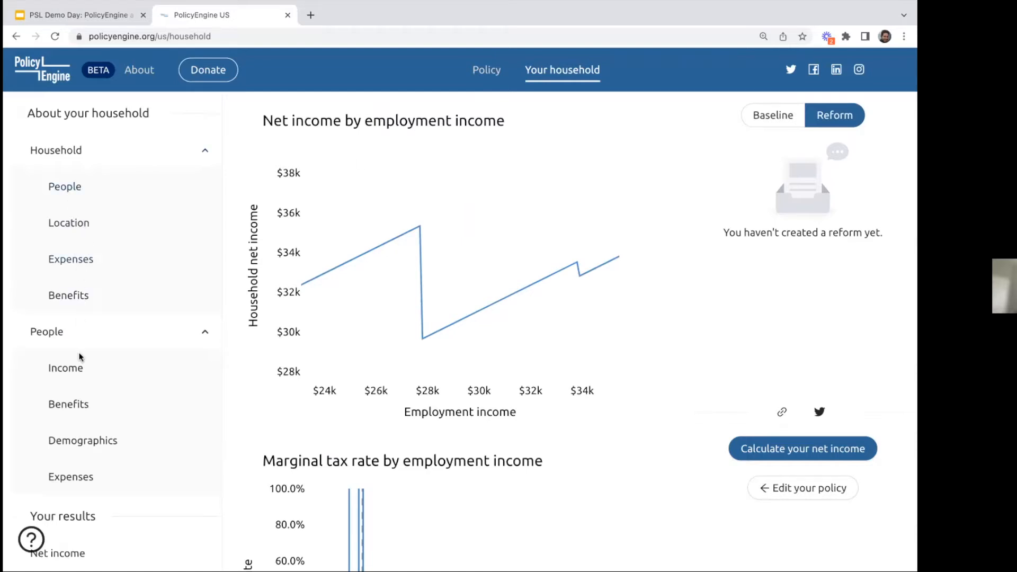
Open the policy parameters and review the IRS income tax schedule, including the brackets available for individual income tax rates.
{"action": "left_click", "coordinate": [492, 74]}
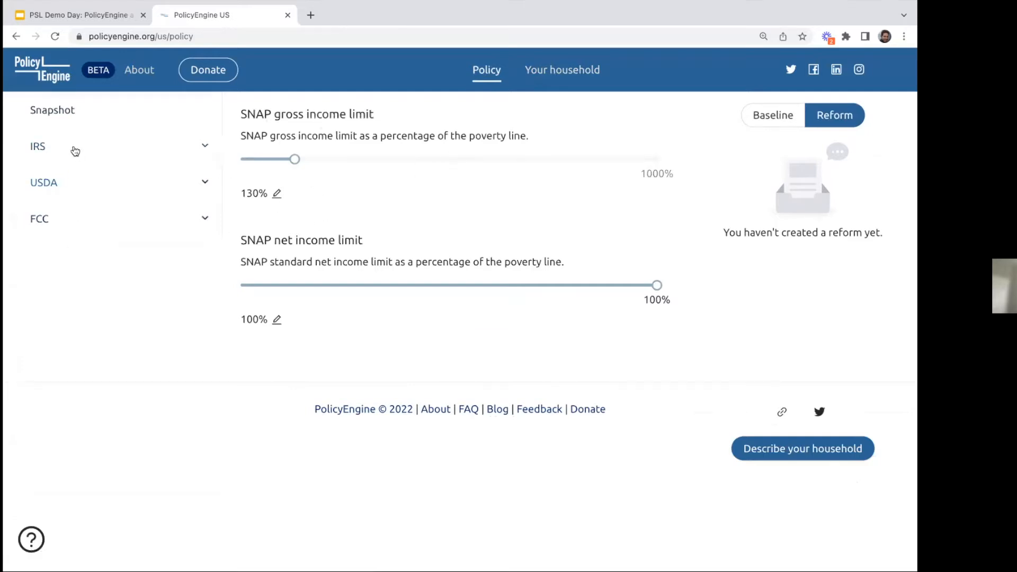
{"action": "left_click", "coordinate": [73, 150]}
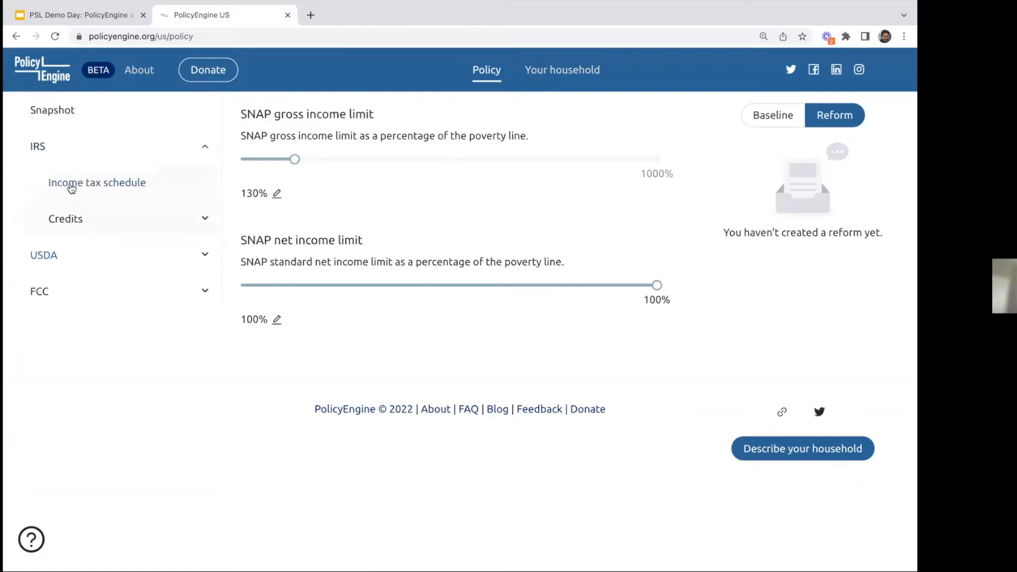
{"action": "left_click", "coordinate": [72, 188]}
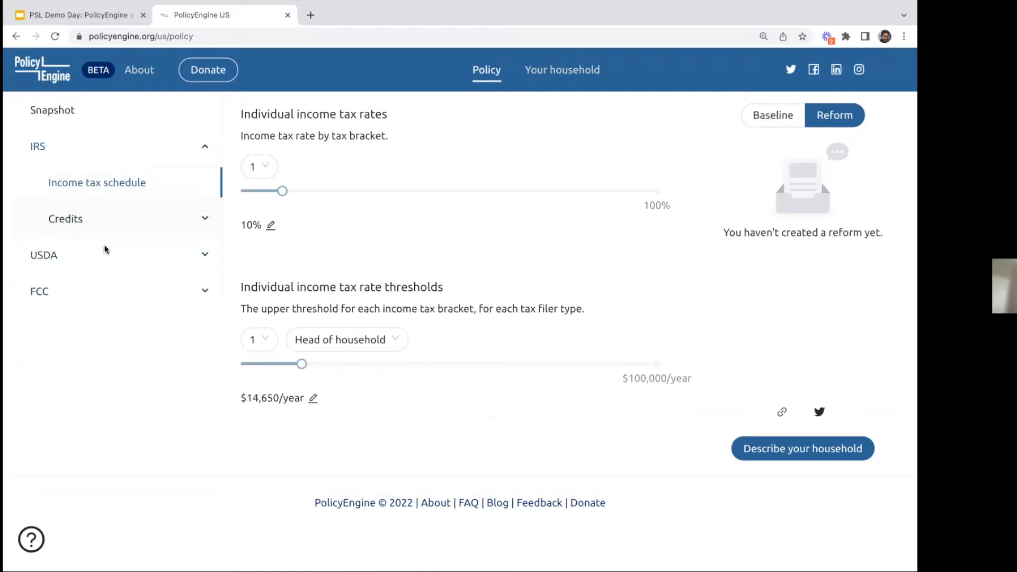
{"action": "left_click", "coordinate": [265, 169]}
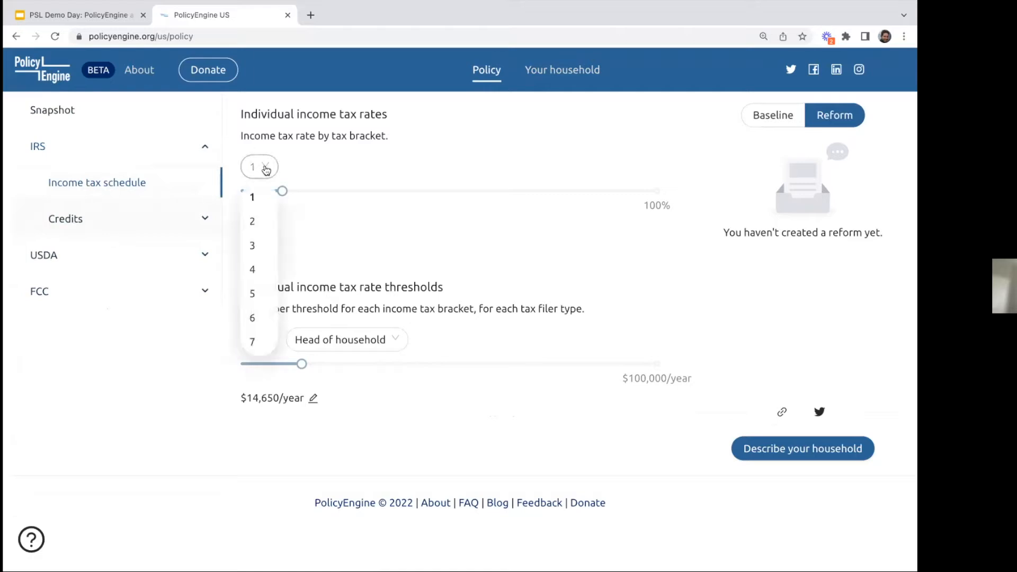
{"action": "left_click", "coordinate": [342, 164]}
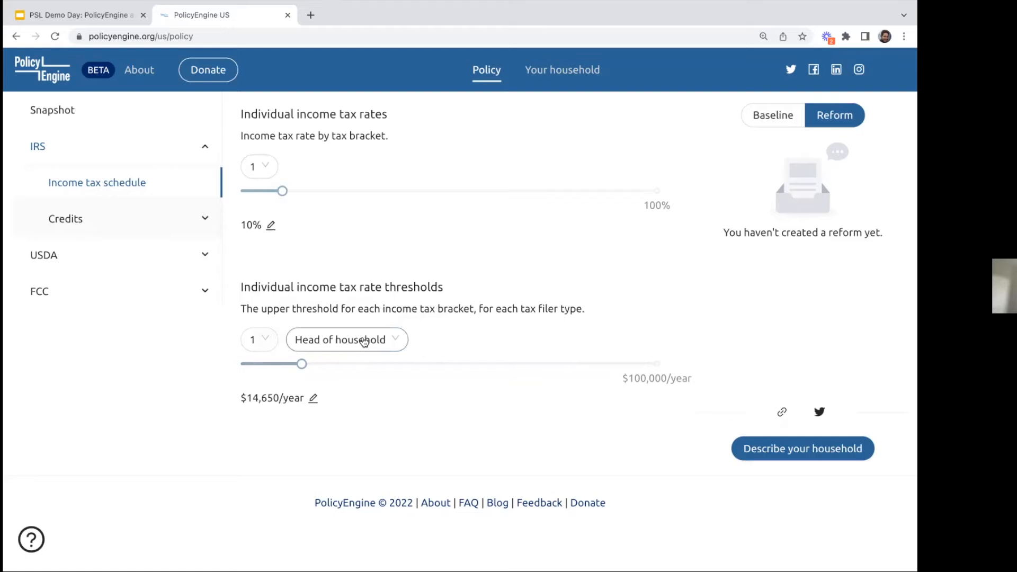
Review the child tax credit's eligibility, amount and phaseout parameters among the IRS credits.
{"action": "left_click", "coordinate": [104, 217]}
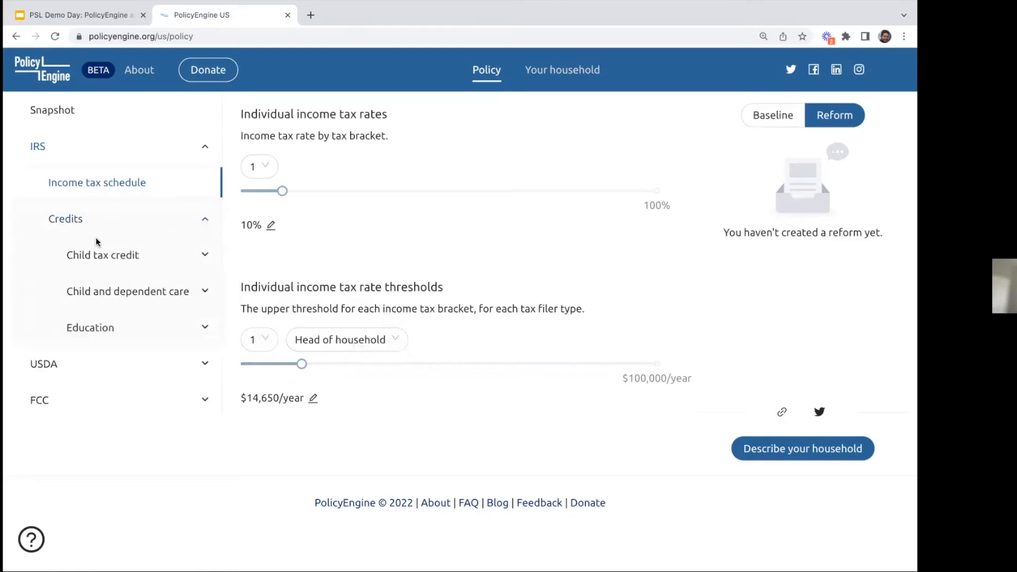
{"action": "left_click", "coordinate": [121, 258]}
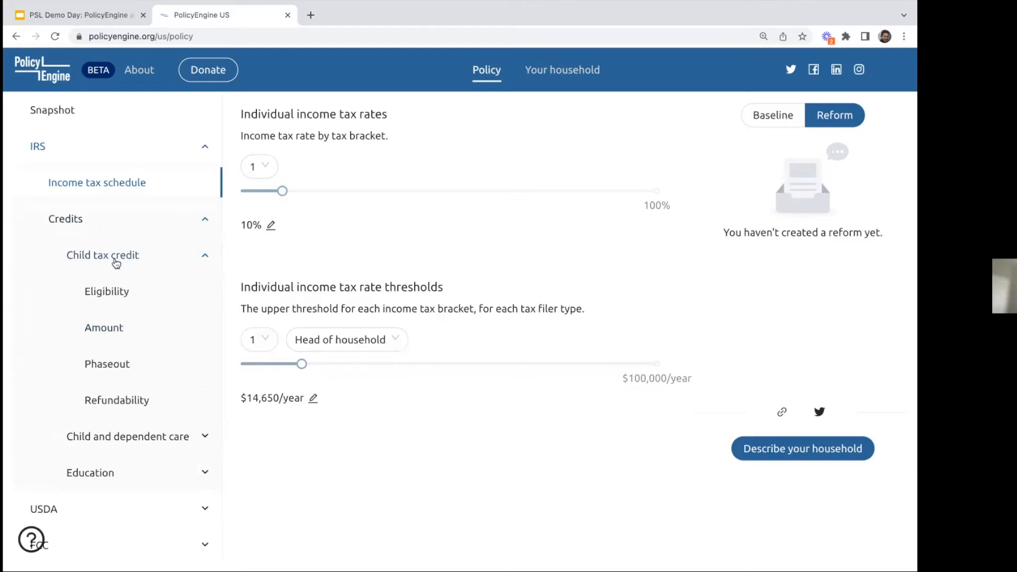
{"action": "left_click", "coordinate": [106, 291]}
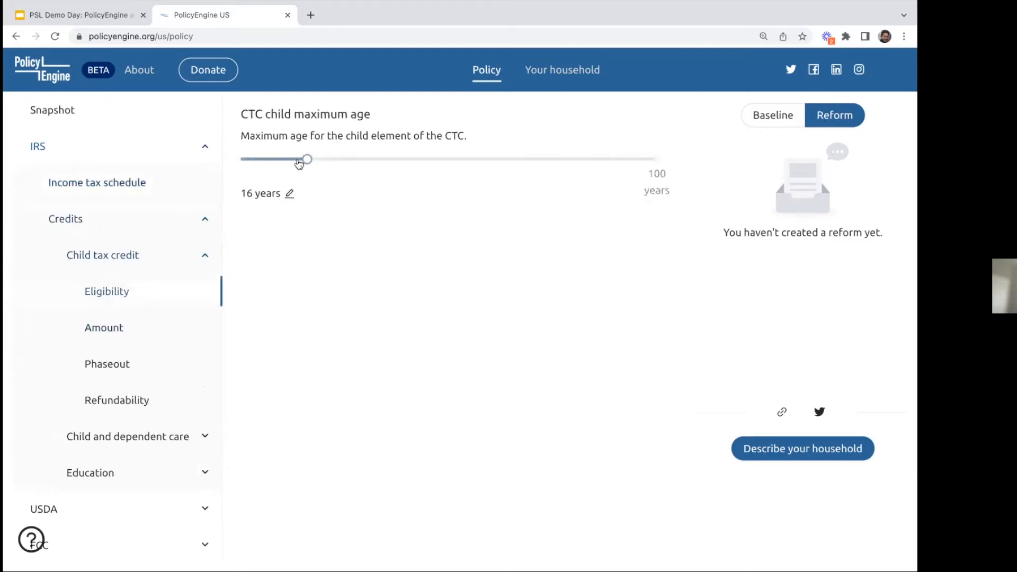
{"action": "left_click", "coordinate": [113, 328]}
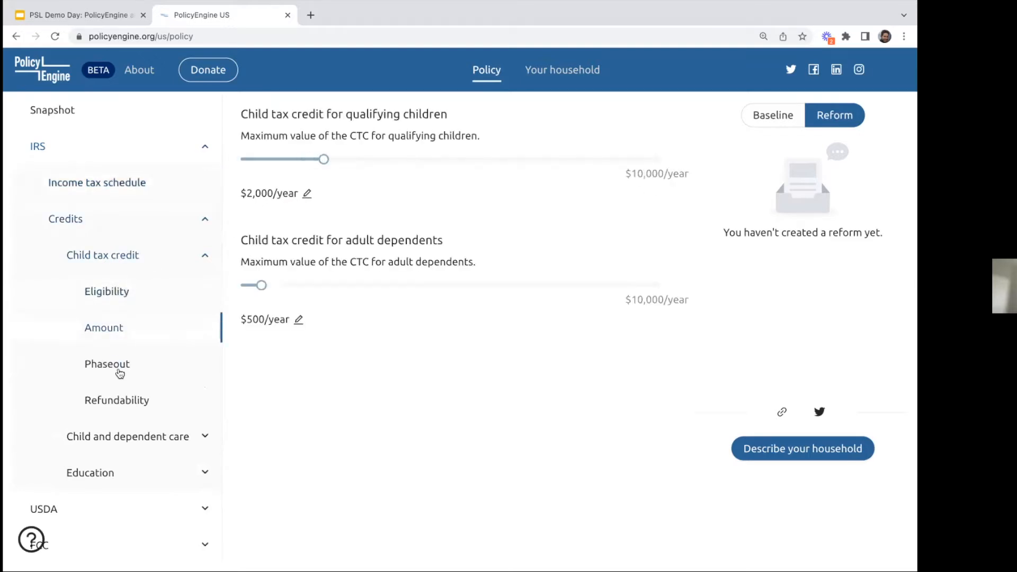
{"action": "left_click", "coordinate": [119, 372]}
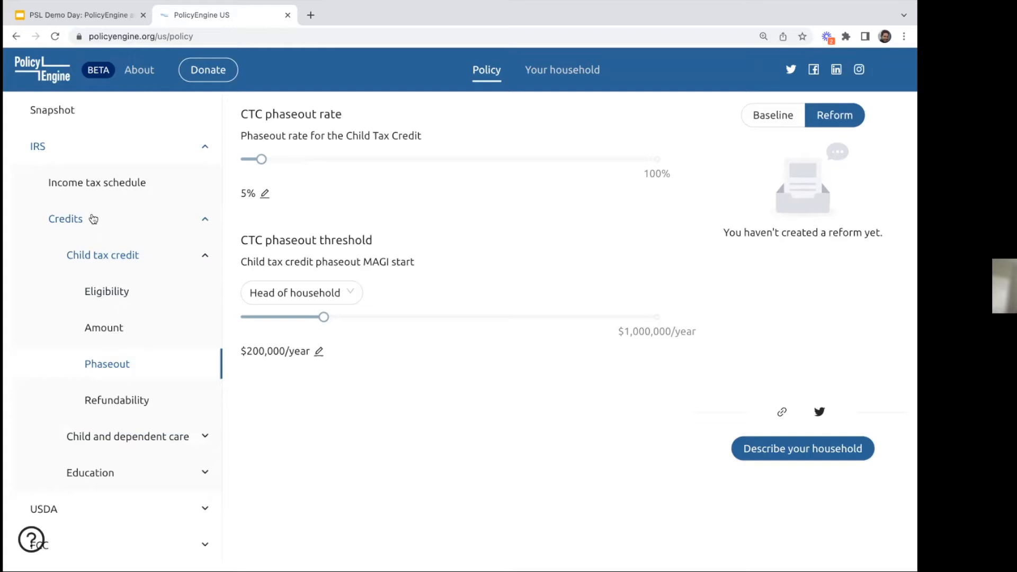
Review the USDA SNAP parameters for eligibility, deductions and allotment.
{"action": "left_click", "coordinate": [92, 219]}
{"action": "left_click", "coordinate": [58, 255]}
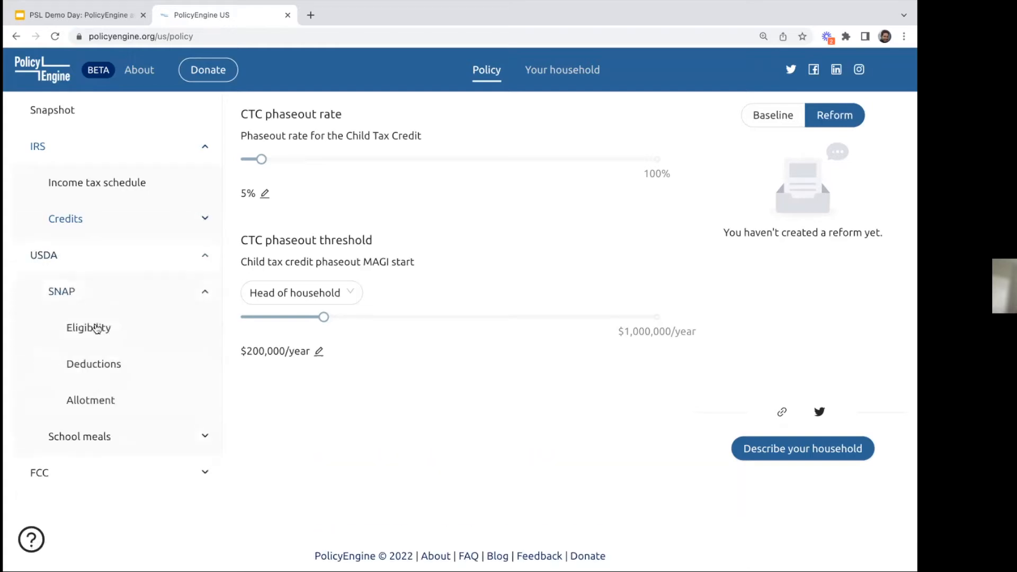
{"action": "left_click", "coordinate": [100, 326]}
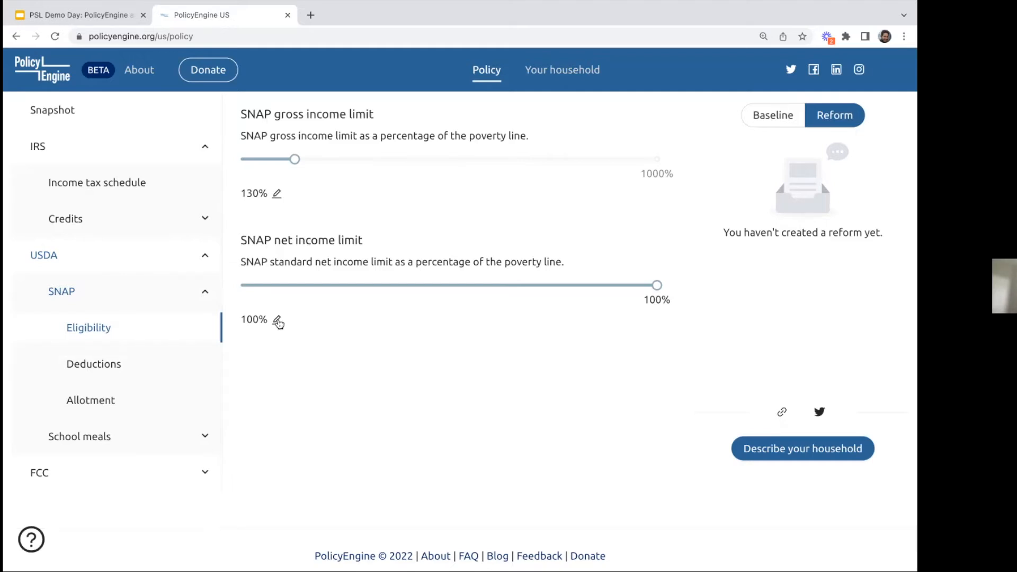
{"action": "left_click", "coordinate": [116, 371]}
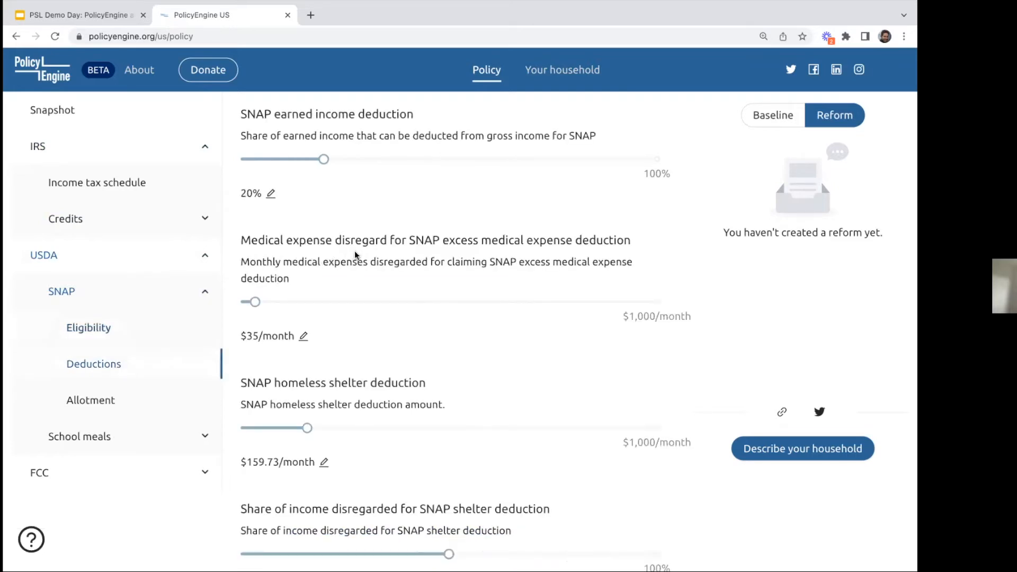
{"action": "left_click", "coordinate": [87, 402]}
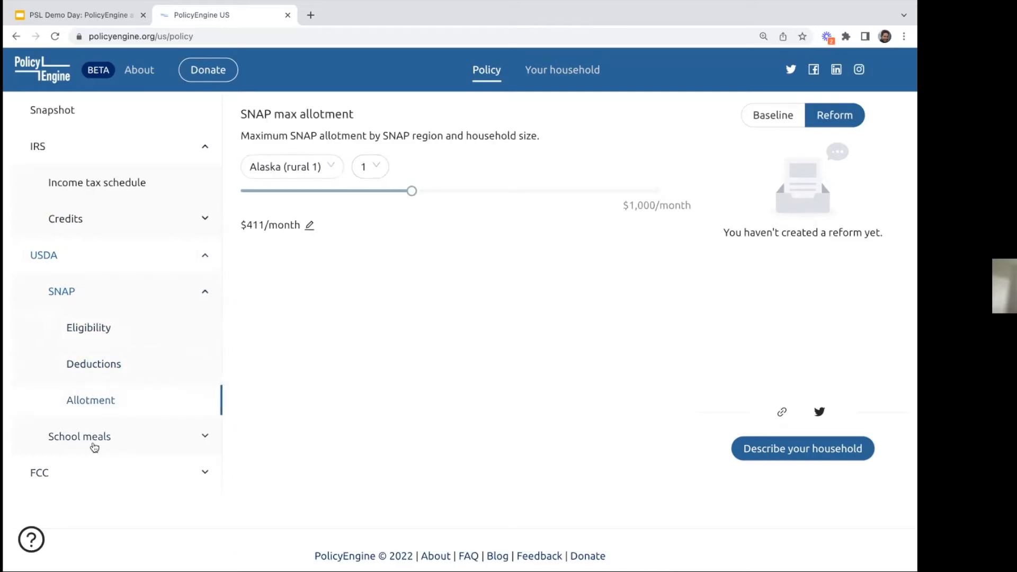
Look over which parameter groups are offered under USDA school meals and under the FCC, and collapse both again.
{"action": "left_click", "coordinate": [95, 440]}
{"action": "left_click", "coordinate": [63, 507]}
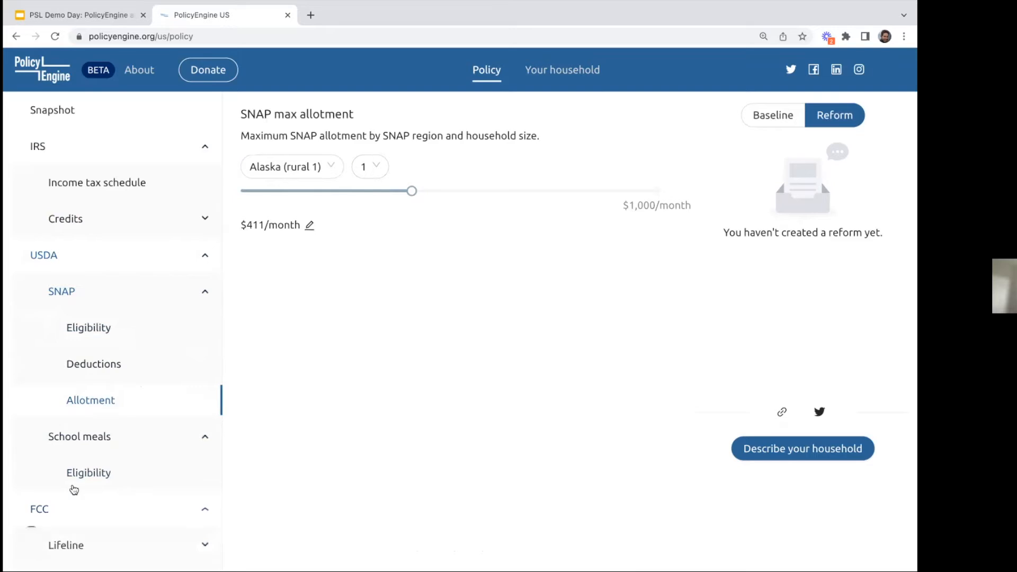
{"action": "scroll", "coordinate": [87, 472], "scroll_direction": "down", "scroll_amount": 3}
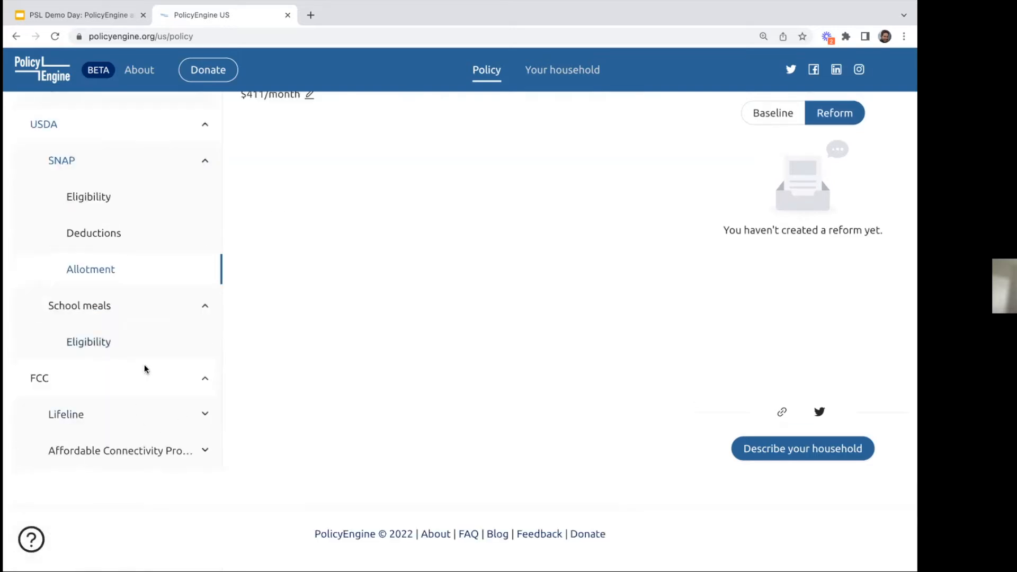
{"action": "left_click", "coordinate": [70, 385]}
{"action": "left_click", "coordinate": [95, 382]}
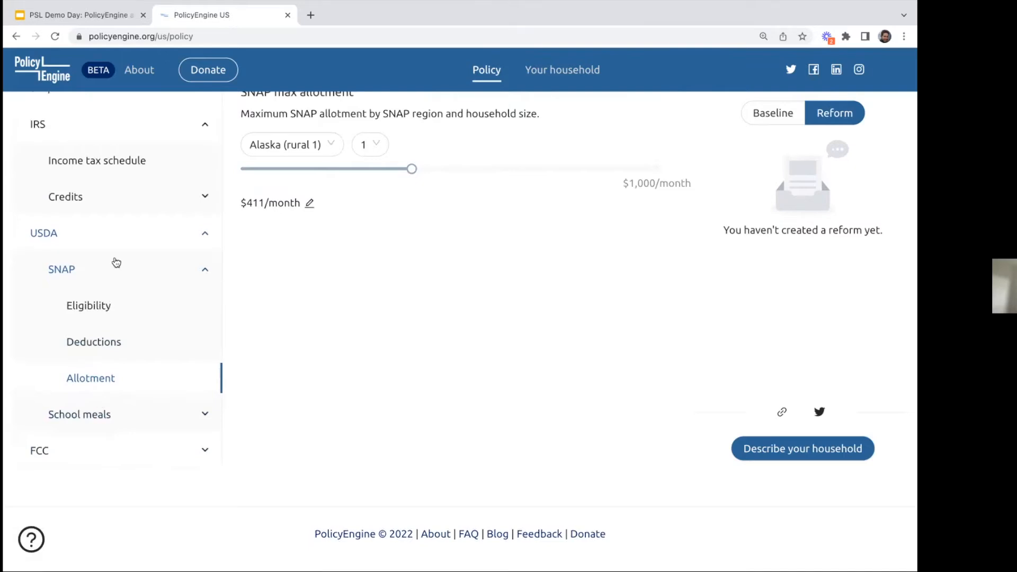
{"action": "scroll", "coordinate": [116, 262], "scroll_direction": "up", "scroll_amount": 1}
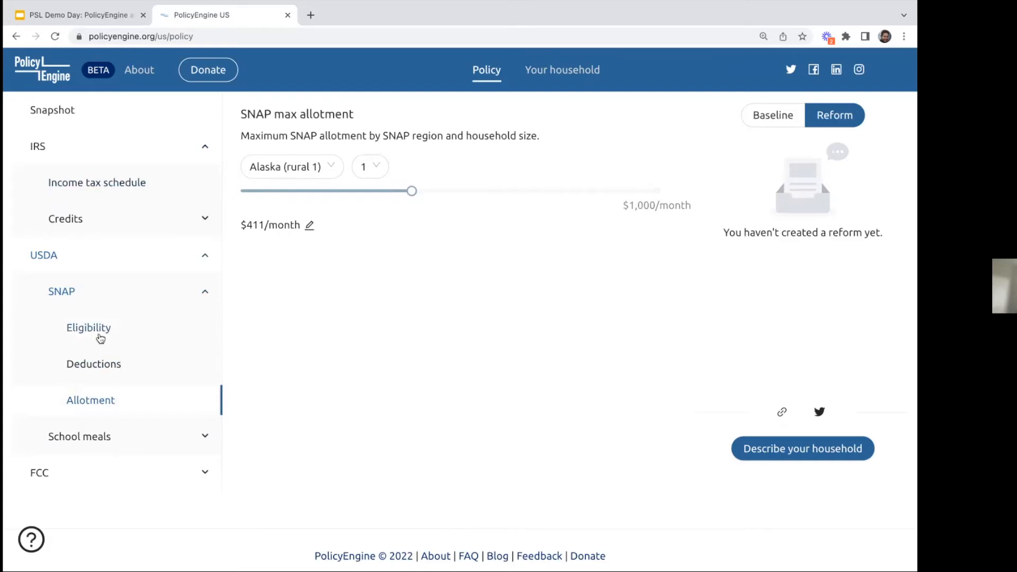
Set the SNAP net income limit in the SNAP eligibility parameters to 200% of the poverty line.
{"action": "left_click", "coordinate": [76, 327]}
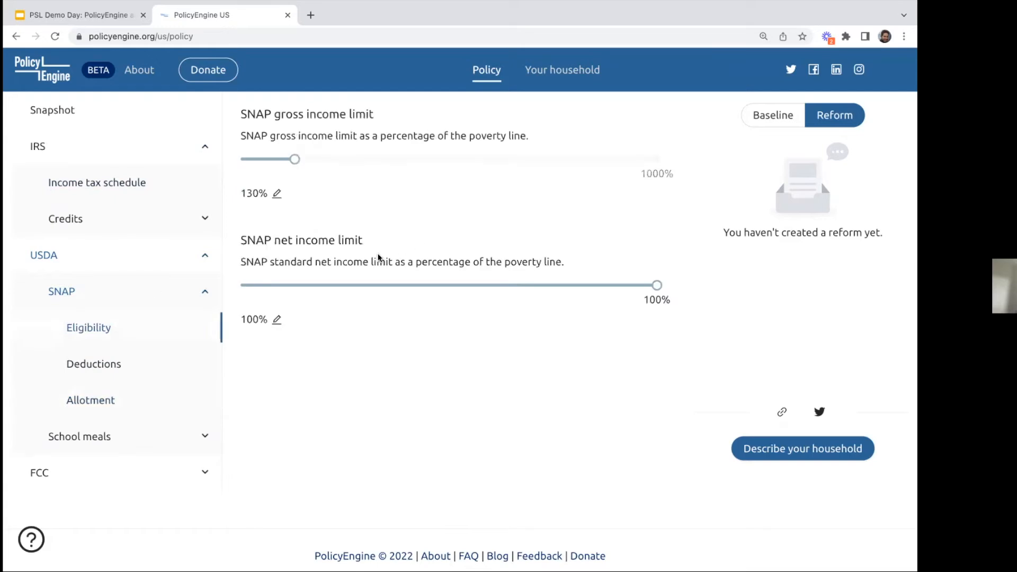
{"action": "left_click", "coordinate": [276, 319]}
{"action": "type", "text": "200"}
{"action": "key", "text": "Return"}
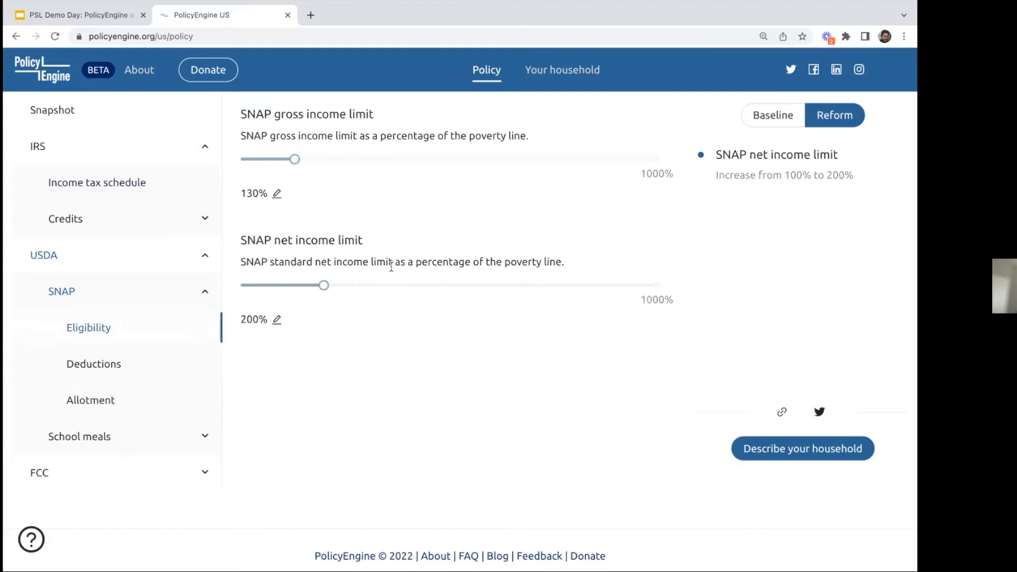
Set the maximum child tax credit for qualifying children to $4,000 per year.
{"action": "left_click", "coordinate": [92, 219]}
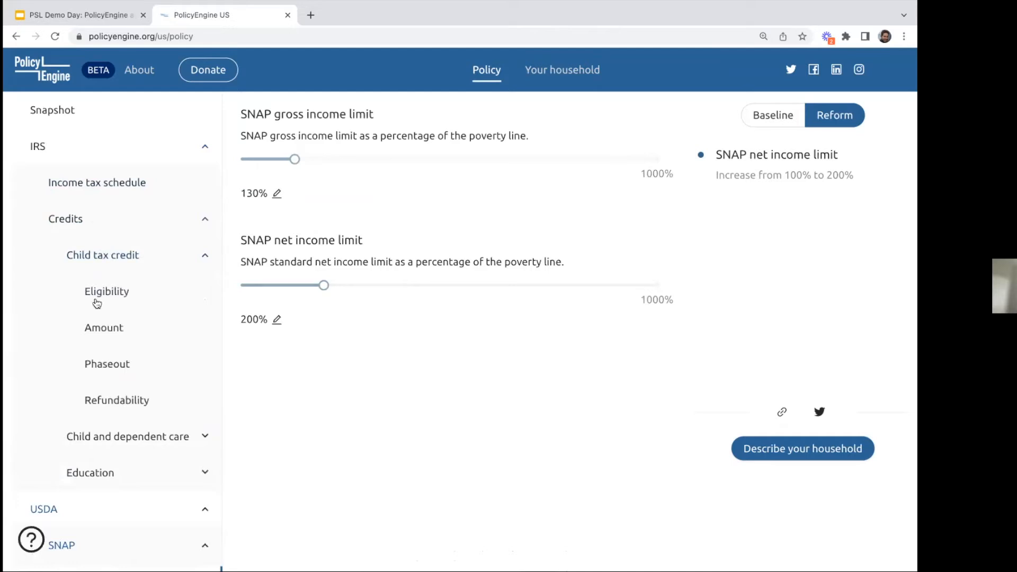
{"action": "left_click", "coordinate": [106, 327]}
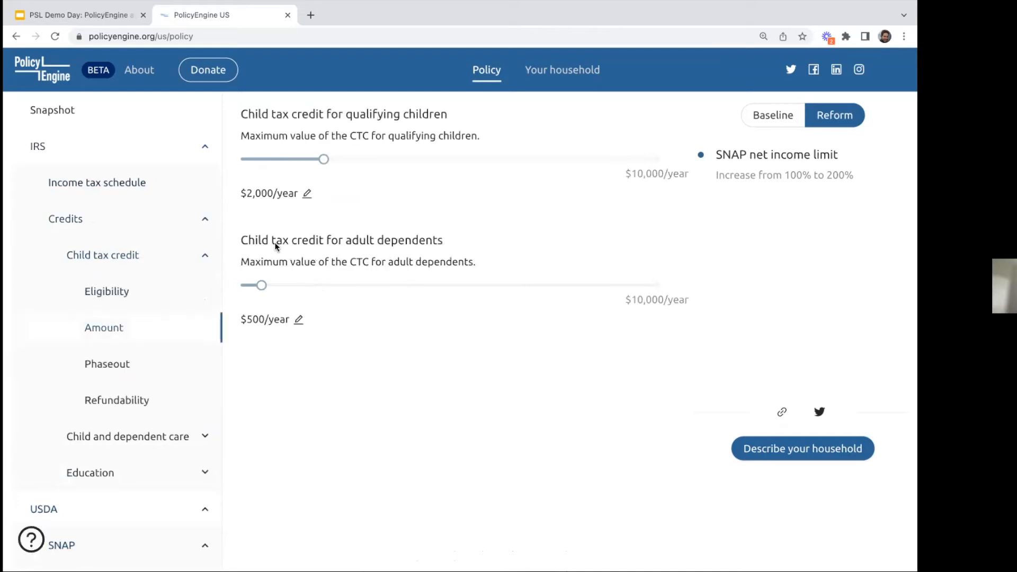
{"action": "left_click", "coordinate": [308, 193]}
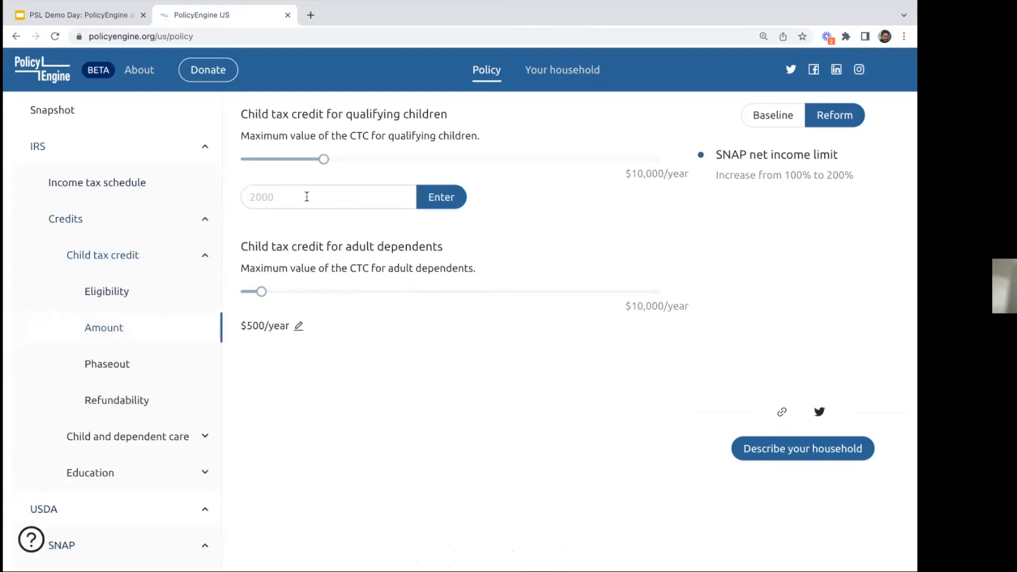
{"action": "type", "text": "4000"}
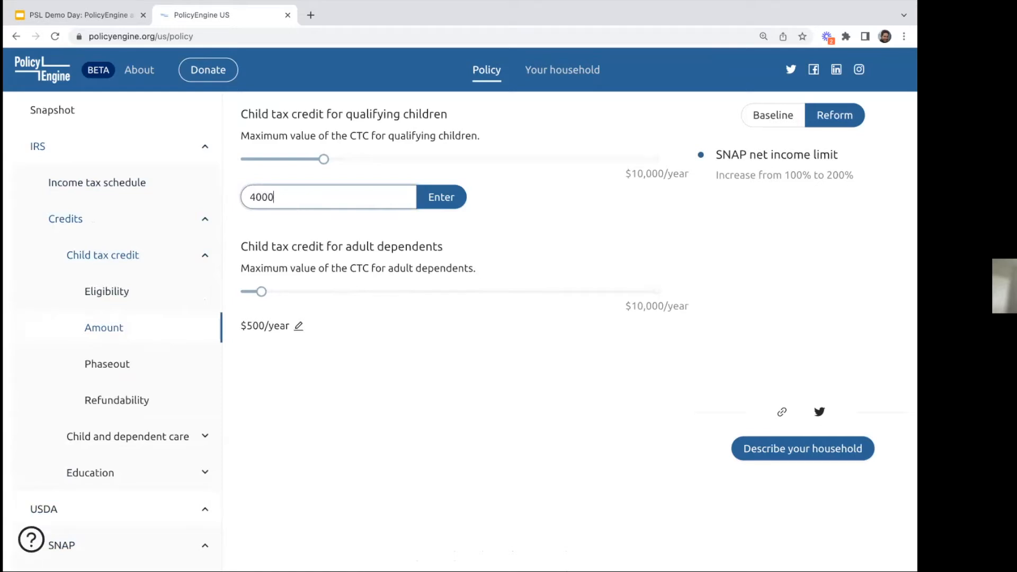
{"action": "key", "text": "Return"}
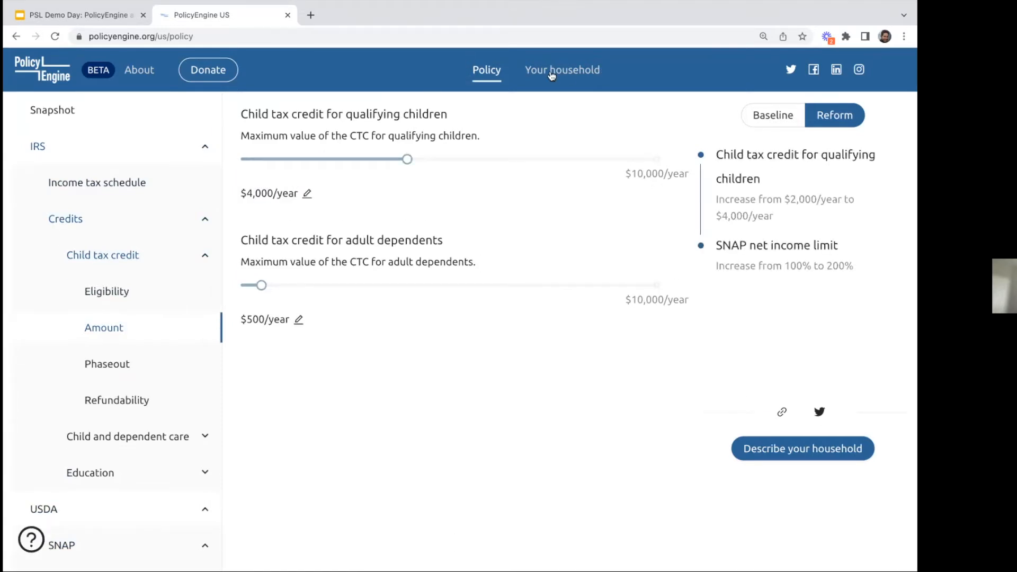
Calculate the household's net income under the reform and inspect its benefits breakdown, including free school meals and the SNAP allotments.
{"action": "left_click", "coordinate": [587, 74]}
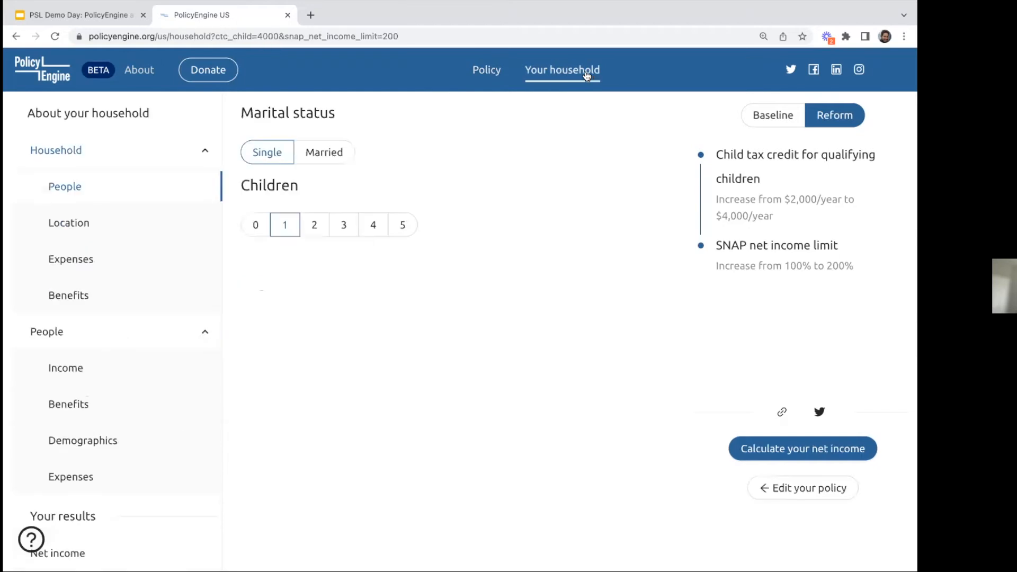
{"action": "left_click", "coordinate": [790, 449]}
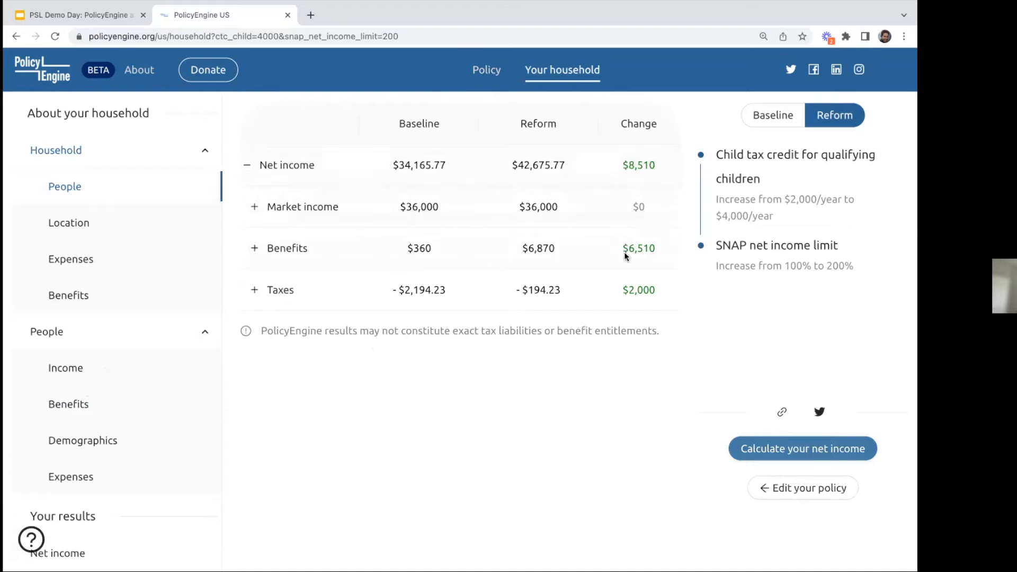
{"action": "left_click", "coordinate": [256, 249]}
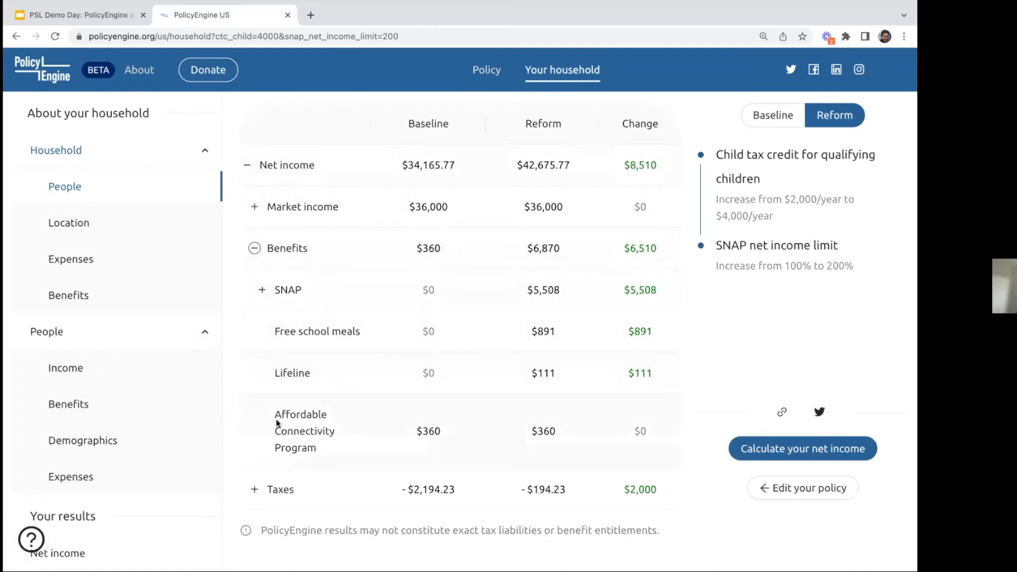
{"action": "left_click_drag", "start_coordinate": [273, 411], "coordinate": [333, 450]}
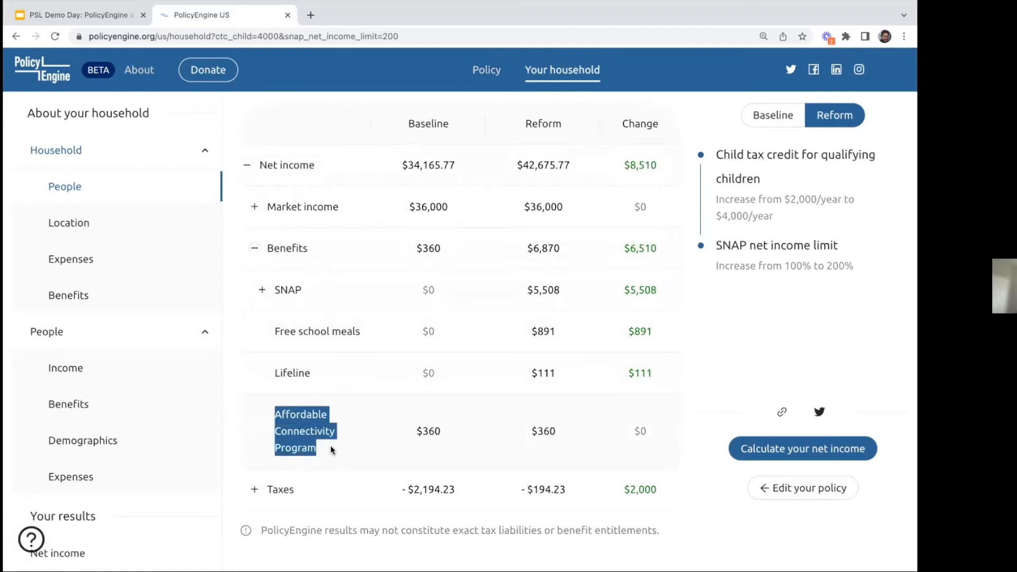
{"action": "left_click", "coordinate": [332, 449]}
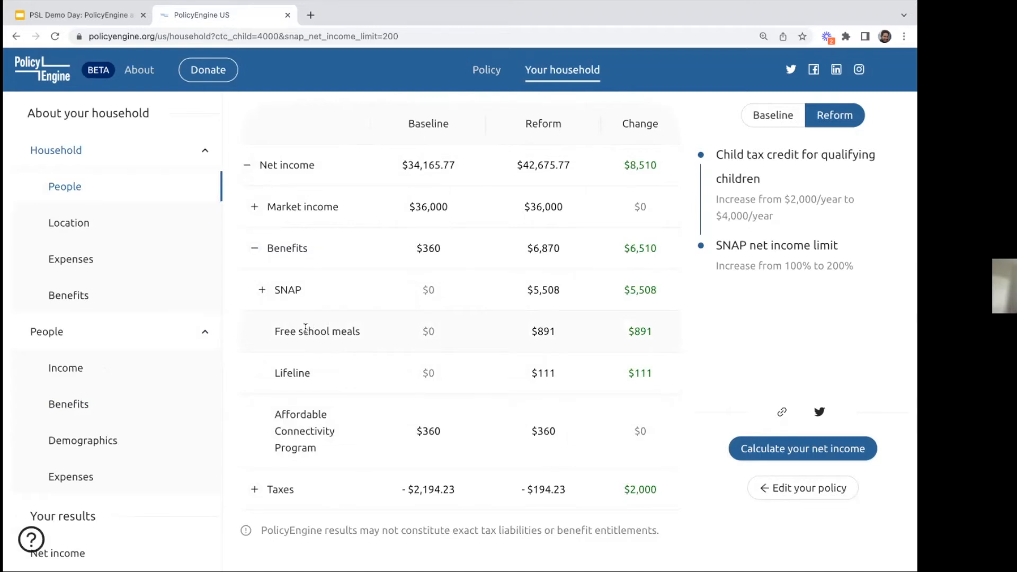
{"action": "left_click_drag", "start_coordinate": [279, 331], "coordinate": [349, 347]}
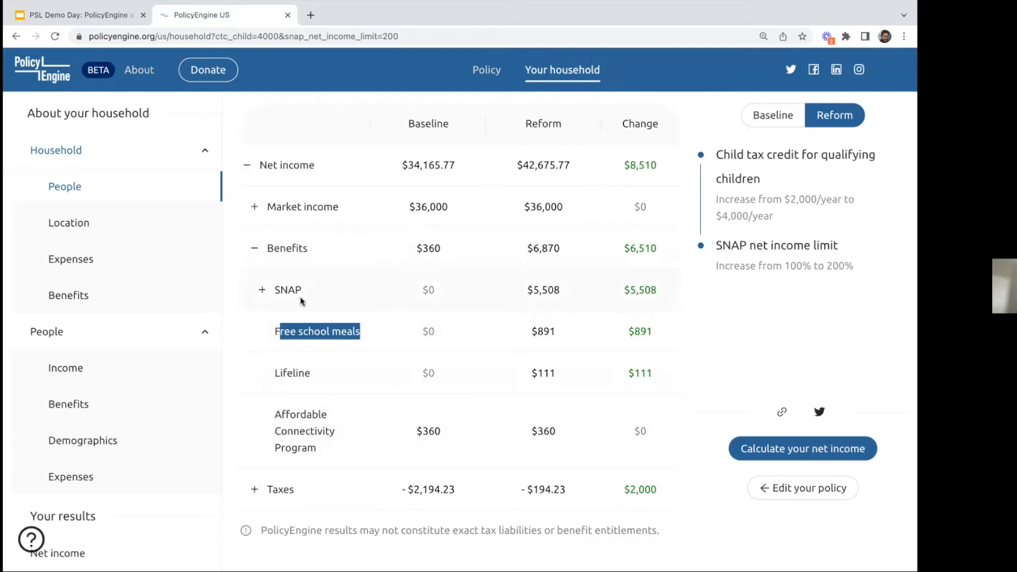
{"action": "left_click", "coordinate": [263, 291]}
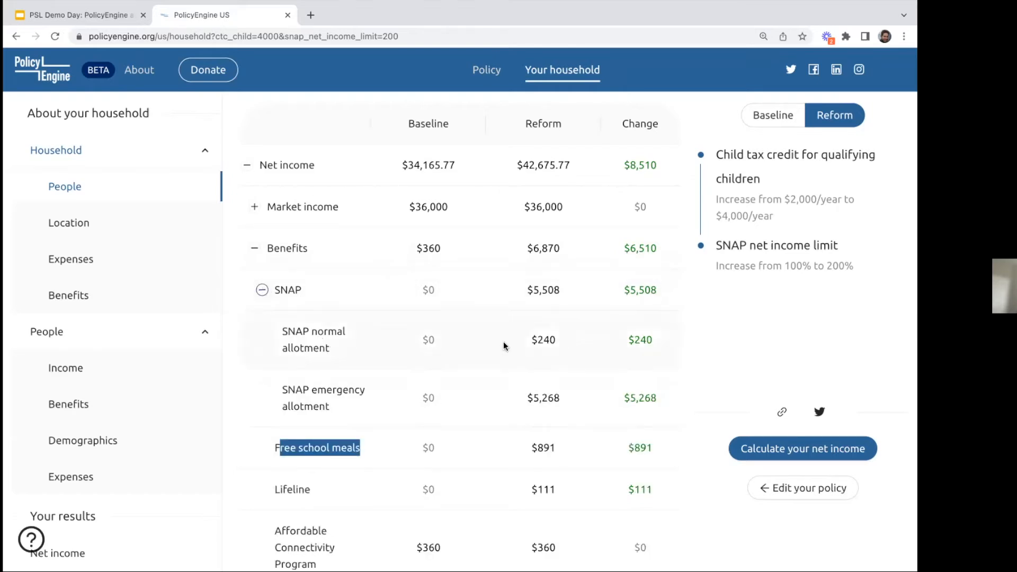
Examine the reform's change to the SNAP emergency allotment, and collapse the SNAP and Benefits breakdowns.
{"action": "left_click", "coordinate": [437, 345]}
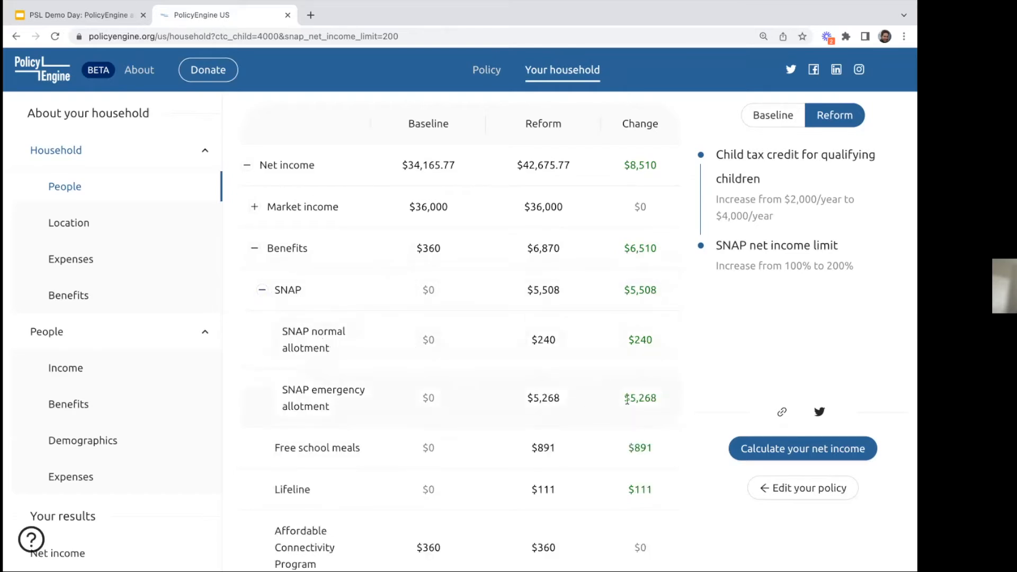
{"action": "left_click_drag", "start_coordinate": [629, 399], "coordinate": [659, 400]}
{"action": "left_click", "coordinate": [659, 400]}
{"action": "left_click", "coordinate": [262, 291]}
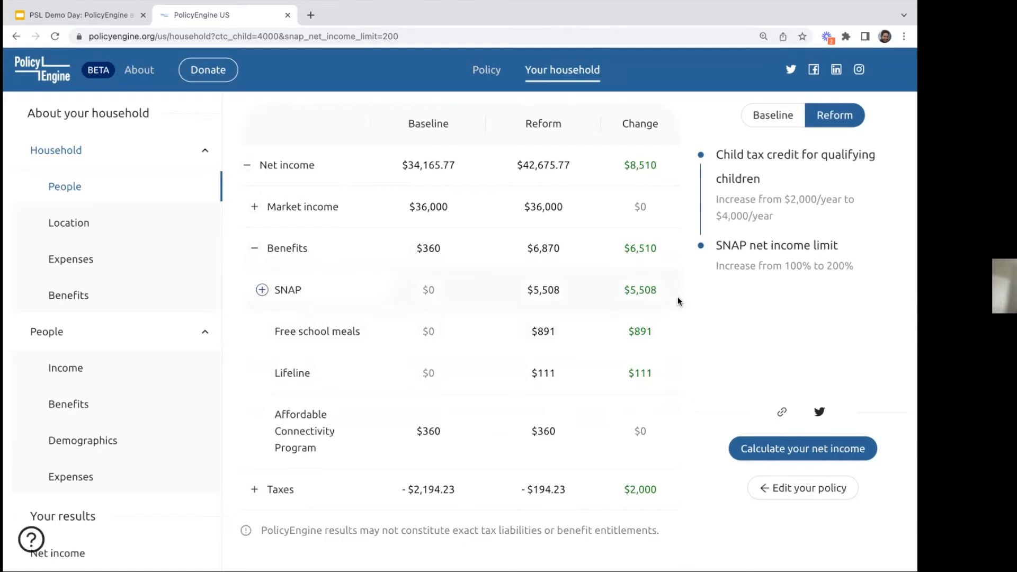
{"action": "left_click", "coordinate": [254, 248]}
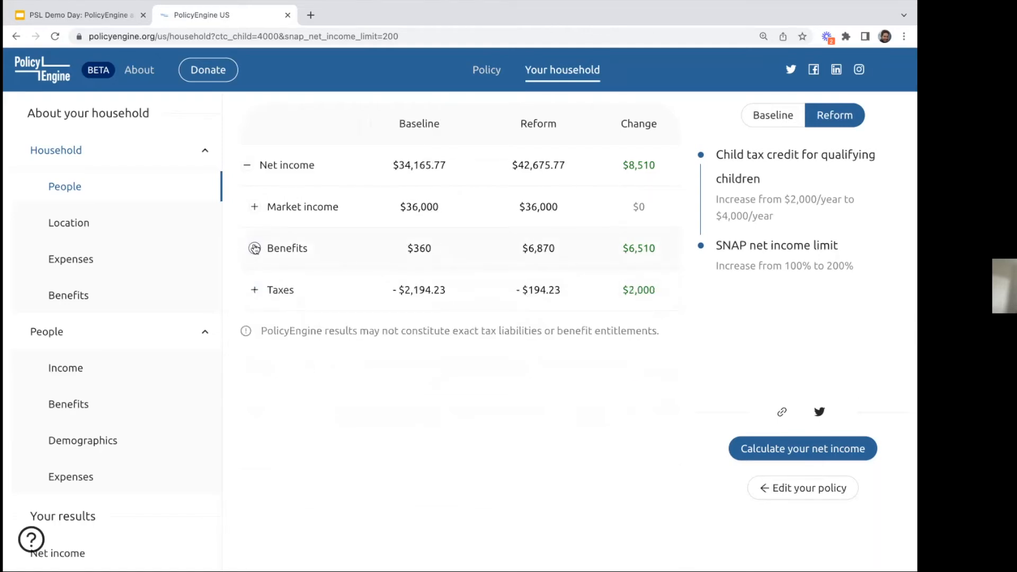
Compare the FICA and federal income tax changes in the Taxes breakdown with the child tax credit increase, and collapse Taxes again.
{"action": "left_click", "coordinate": [255, 290]}
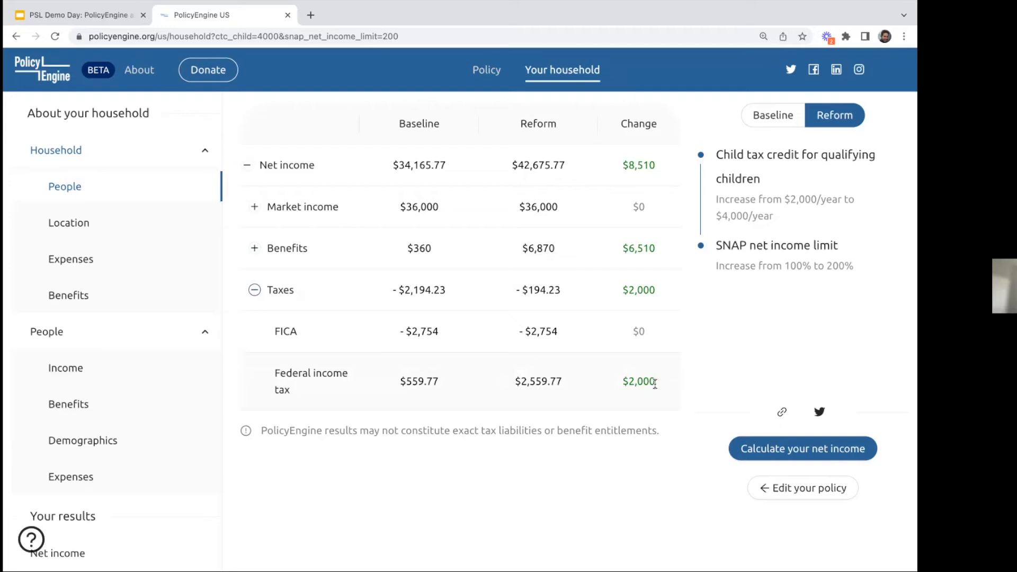
{"action": "left_click_drag", "start_coordinate": [785, 199], "coordinate": [782, 214]}
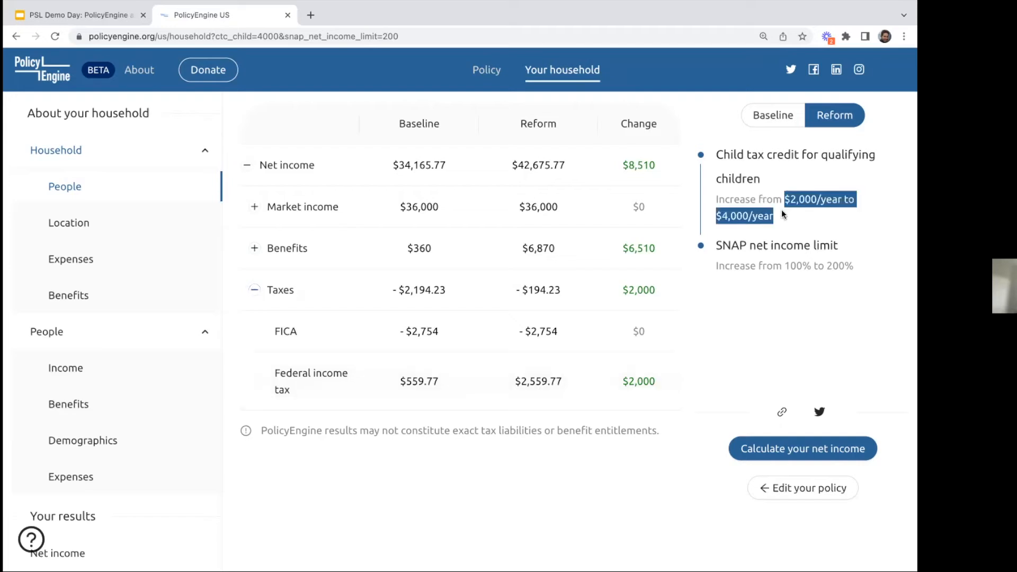
{"action": "left_click", "coordinate": [782, 211]}
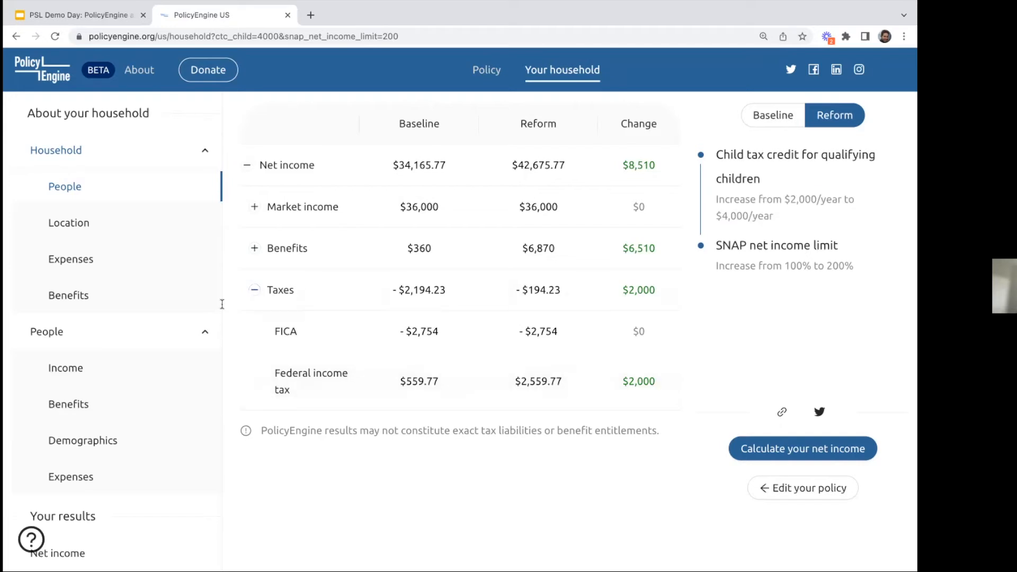
{"action": "left_click", "coordinate": [255, 290]}
View how earnings affect the household, examining the net income drop around $36,000 employment income up close and the marginal tax rate chart.
{"action": "scroll", "coordinate": [85, 387], "scroll_direction": "down", "scroll_amount": 3}
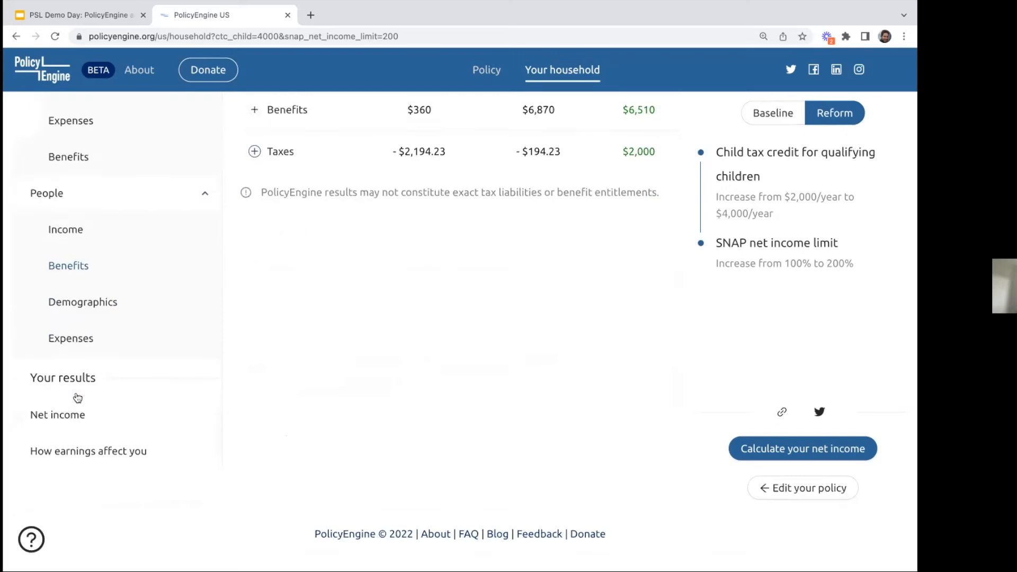
{"action": "left_click", "coordinate": [82, 453]}
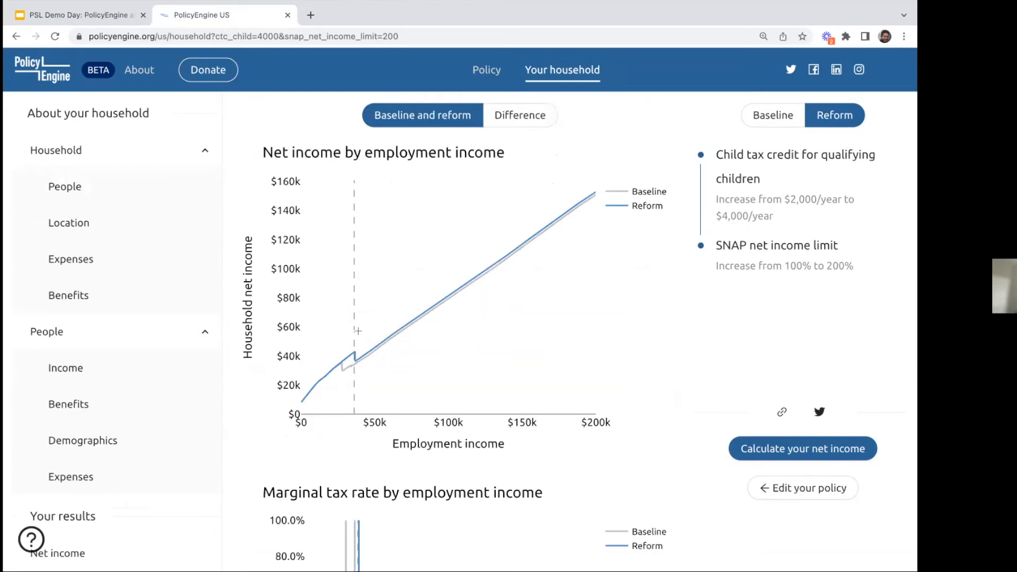
{"action": "mouse_move", "coordinate": [357, 341]}
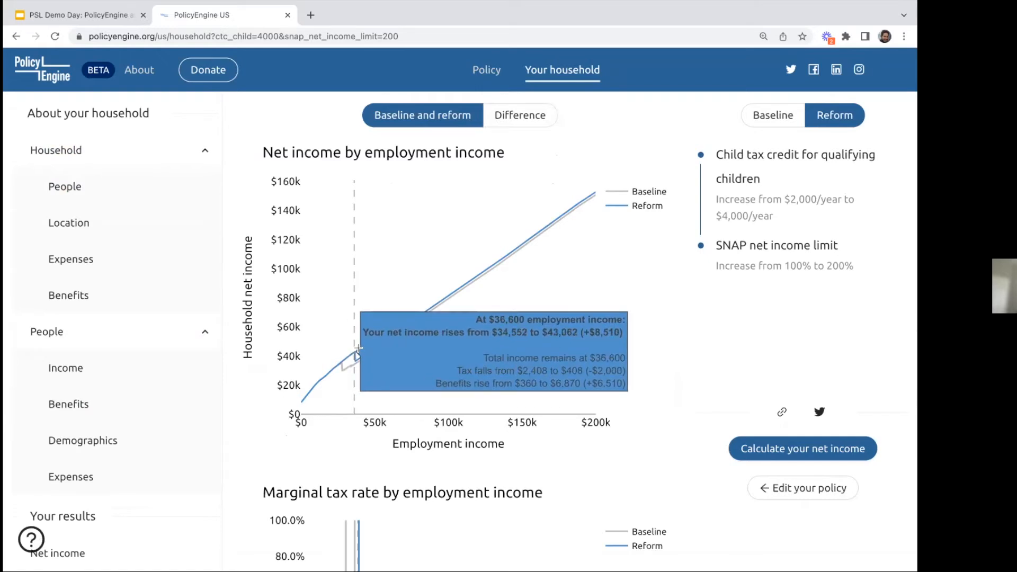
{"action": "left_click_drag", "start_coordinate": [338, 342], "coordinate": [373, 376]}
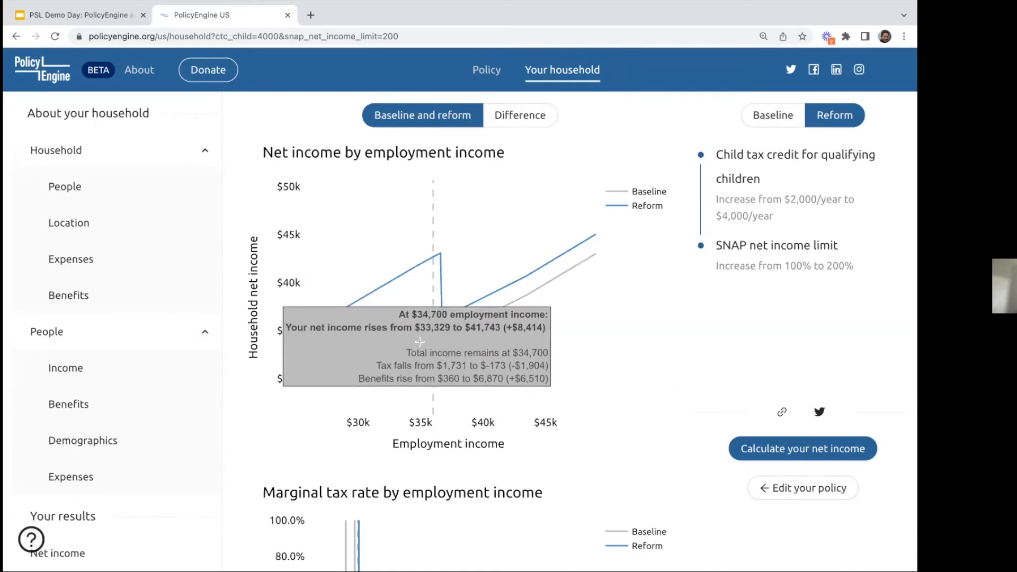
{"action": "mouse_move", "coordinate": [432, 315]}
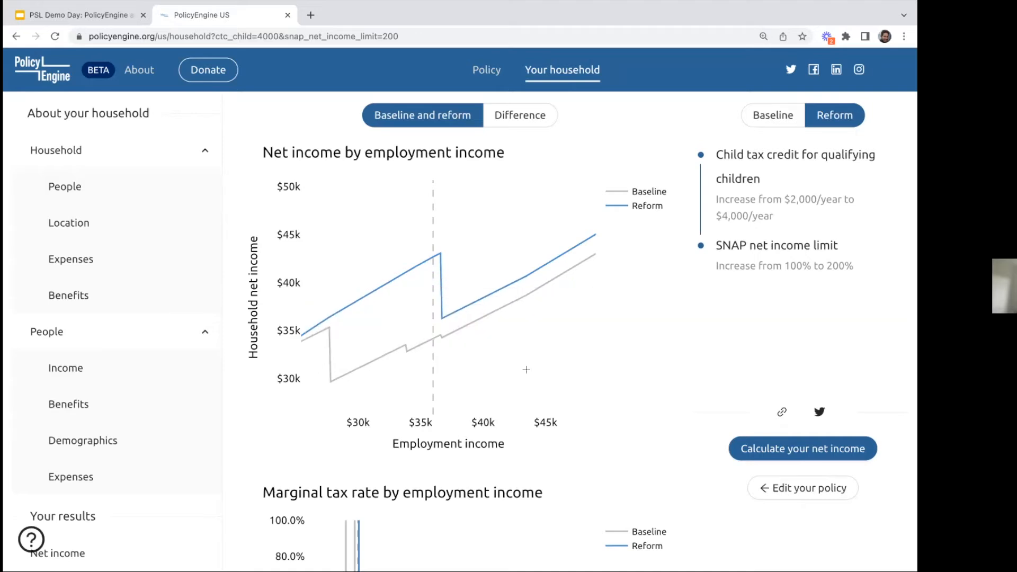
{"action": "double_click", "coordinate": [469, 246]}
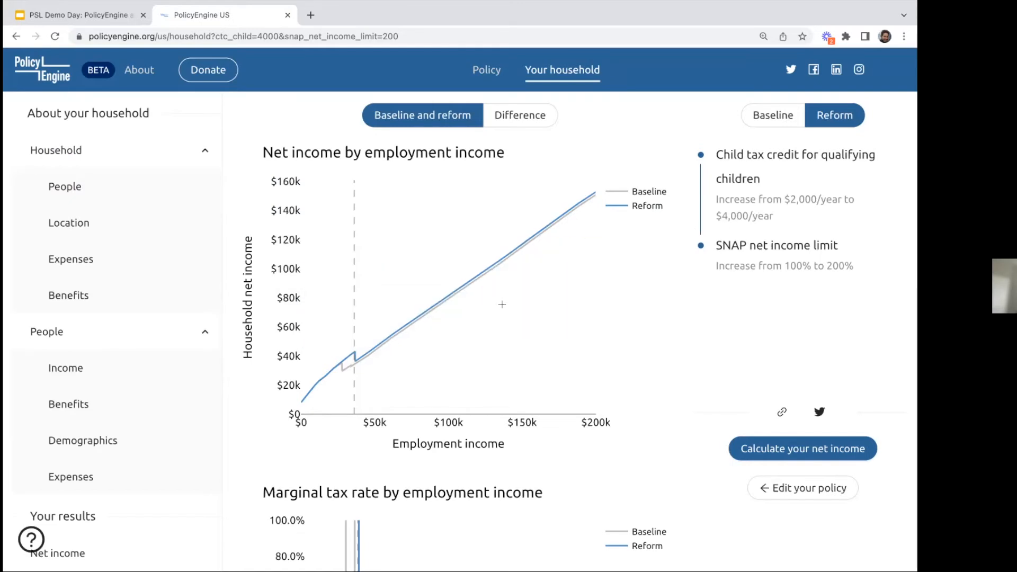
{"action": "scroll", "coordinate": [502, 304], "scroll_direction": "down", "scroll_amount": 4}
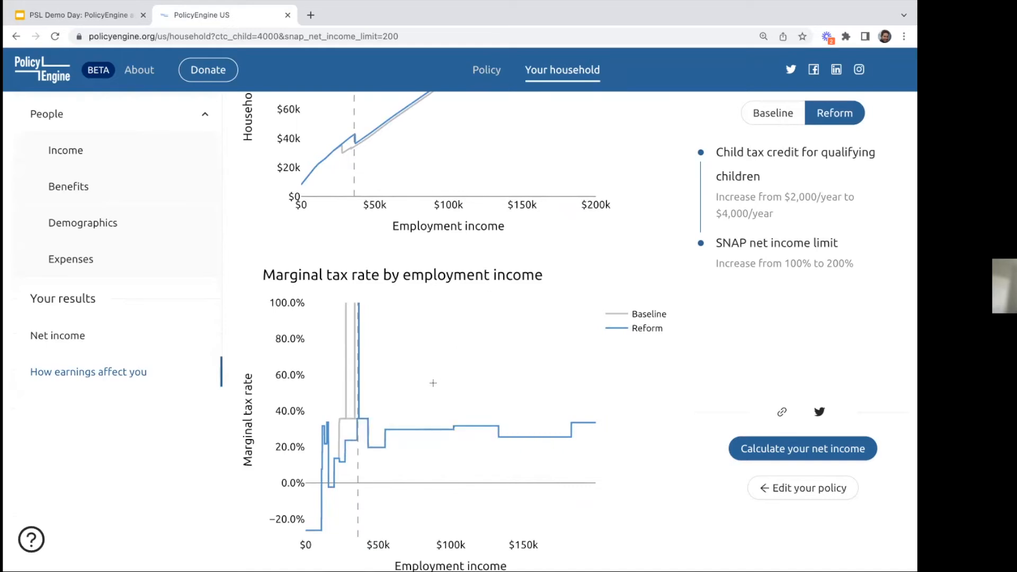
{"action": "scroll", "coordinate": [815, 256], "scroll_direction": "up", "scroll_amount": 4}
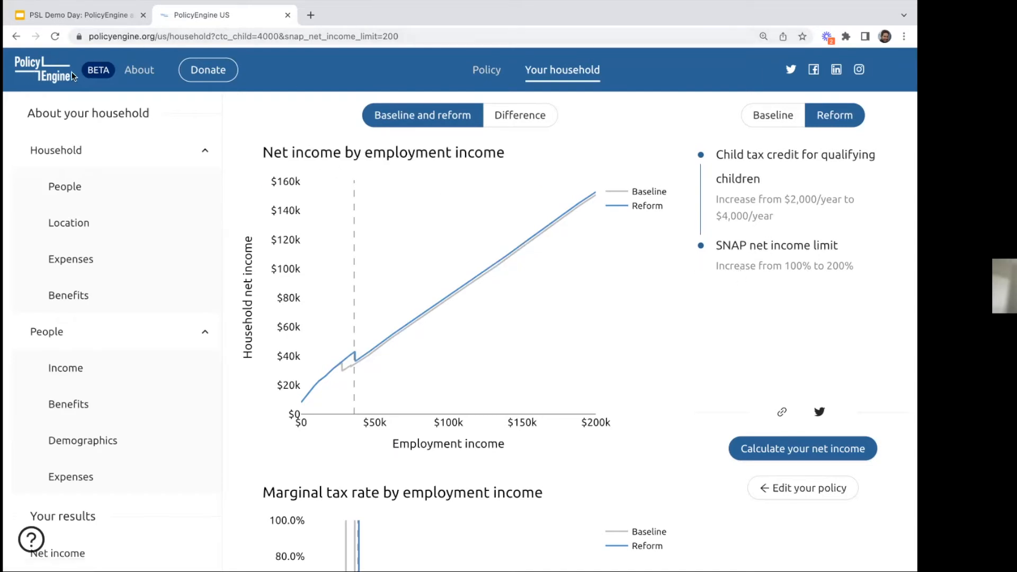
Switch to PolicyEngine United Kingdom and look over the UBI Center and Green Party policy groups, collapsing both again.
{"action": "left_click", "coordinate": [36, 82]}
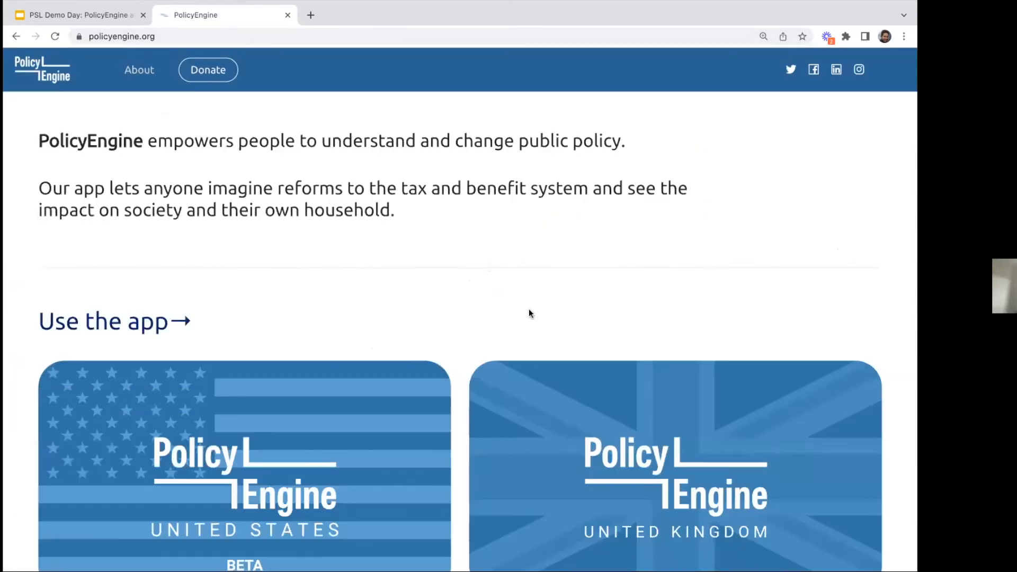
{"action": "left_click", "coordinate": [648, 406]}
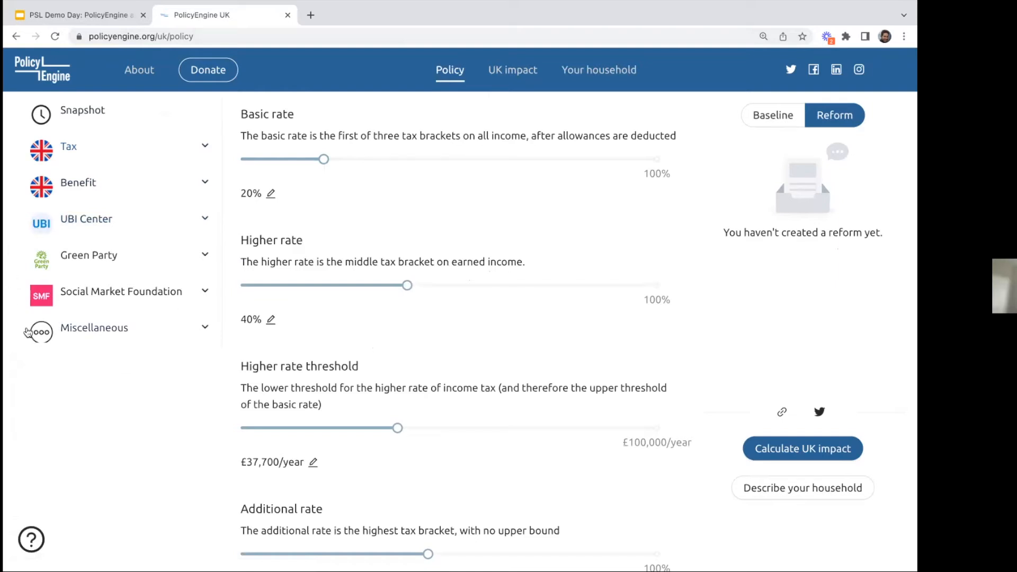
{"action": "left_click", "coordinate": [96, 229]}
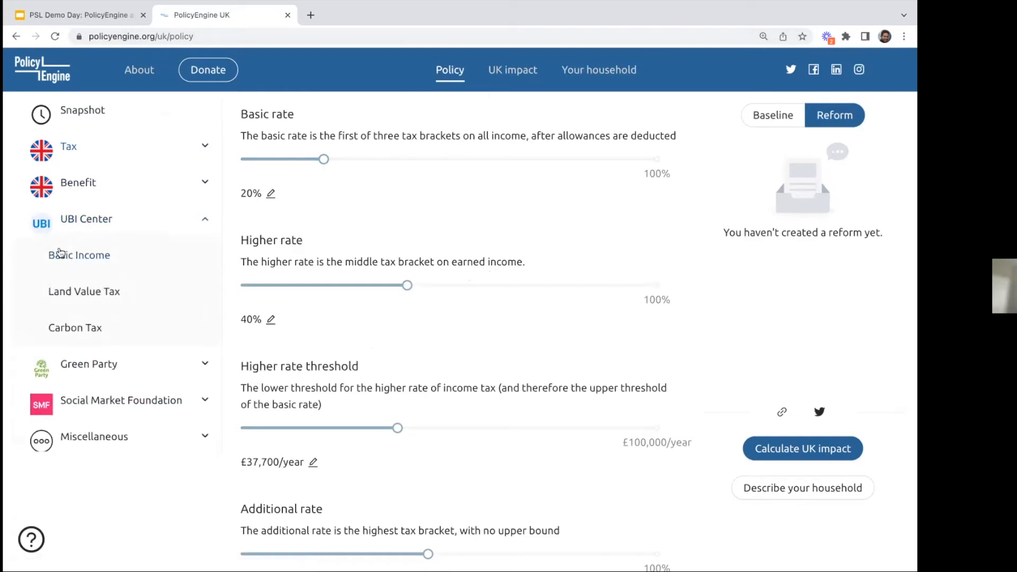
{"action": "left_click", "coordinate": [91, 220]}
{"action": "left_click", "coordinate": [97, 257]}
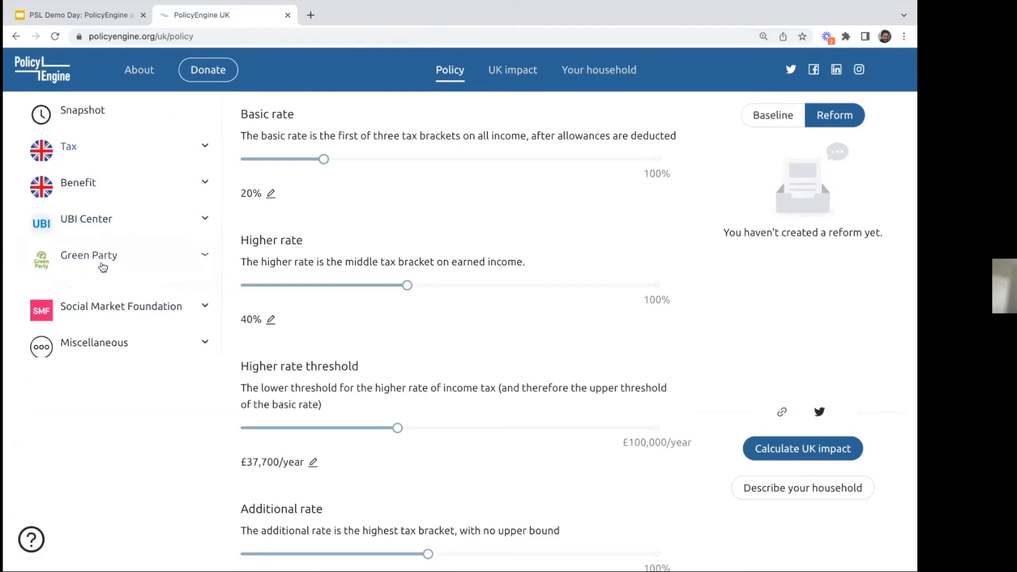
{"action": "left_click", "coordinate": [95, 257]}
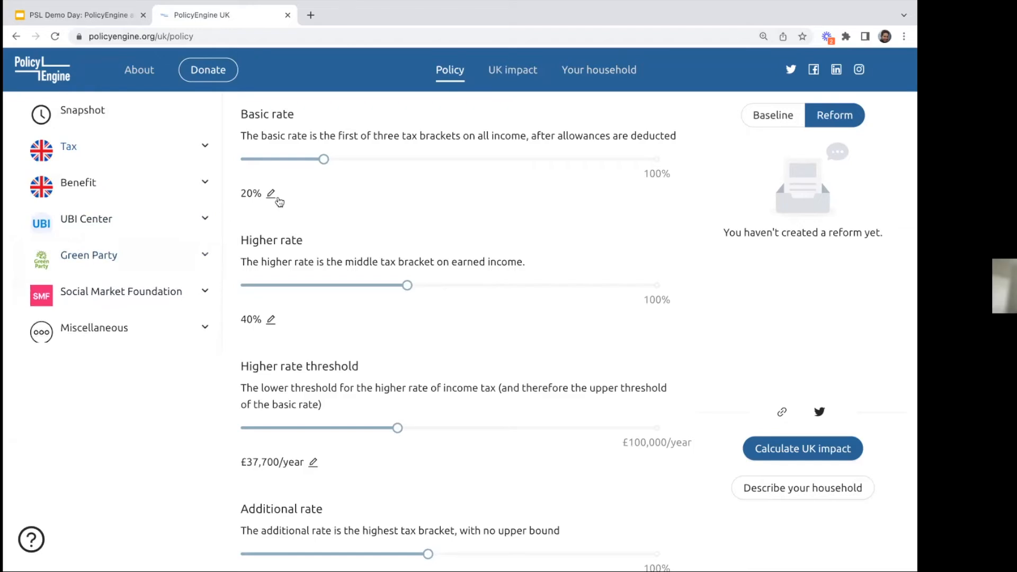
Set the basic rate of income tax to 19% and calculate the reform's UK impact, including the budget breakdown.
{"action": "left_click_drag", "start_coordinate": [324, 161], "coordinate": [320, 160]}
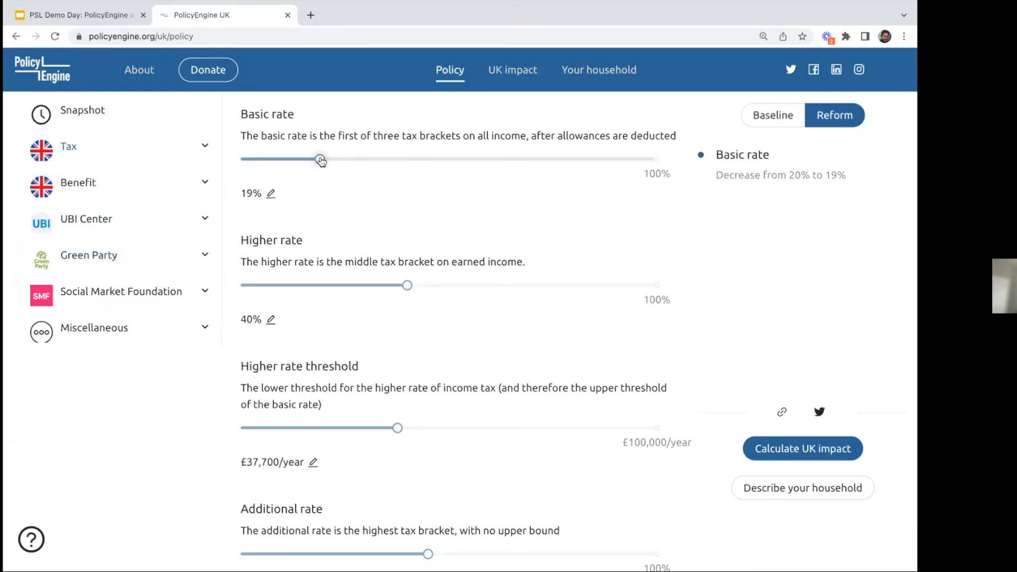
{"action": "left_click", "coordinate": [510, 74]}
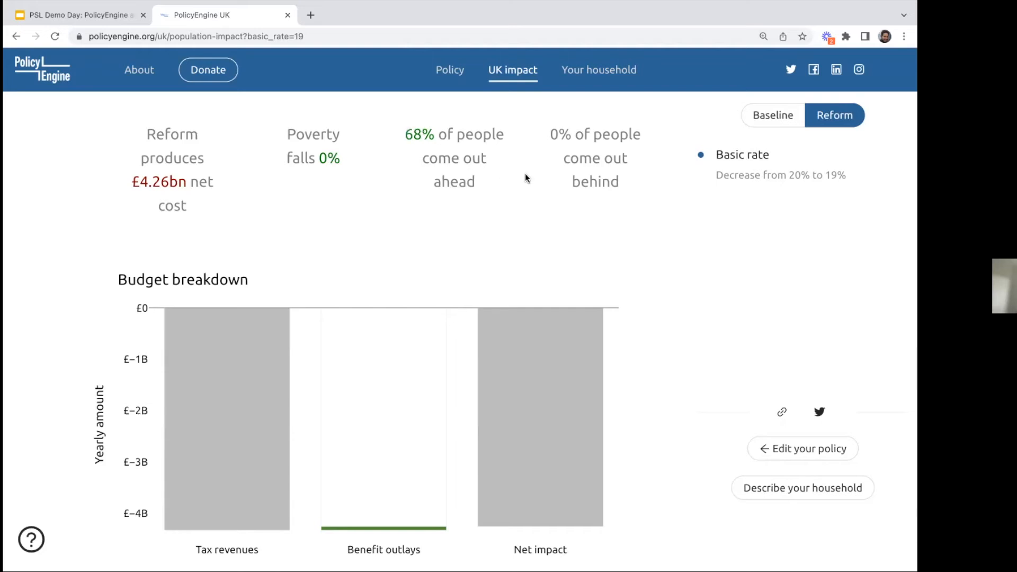
{"action": "scroll", "coordinate": [663, 222], "scroll_direction": "down", "scroll_amount": 3}
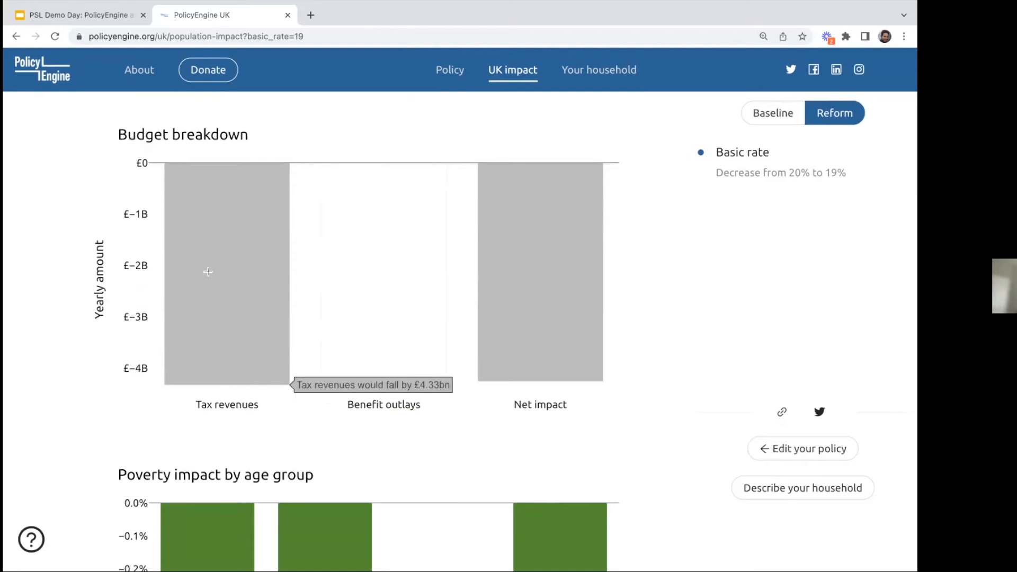
Examine the reform's poverty impact by age group and compare it with the deep poverty impact.
{"action": "scroll", "coordinate": [81, 299], "scroll_direction": "down", "scroll_amount": 2}
{"action": "scroll", "coordinate": [81, 298], "scroll_direction": "down", "scroll_amount": 4}
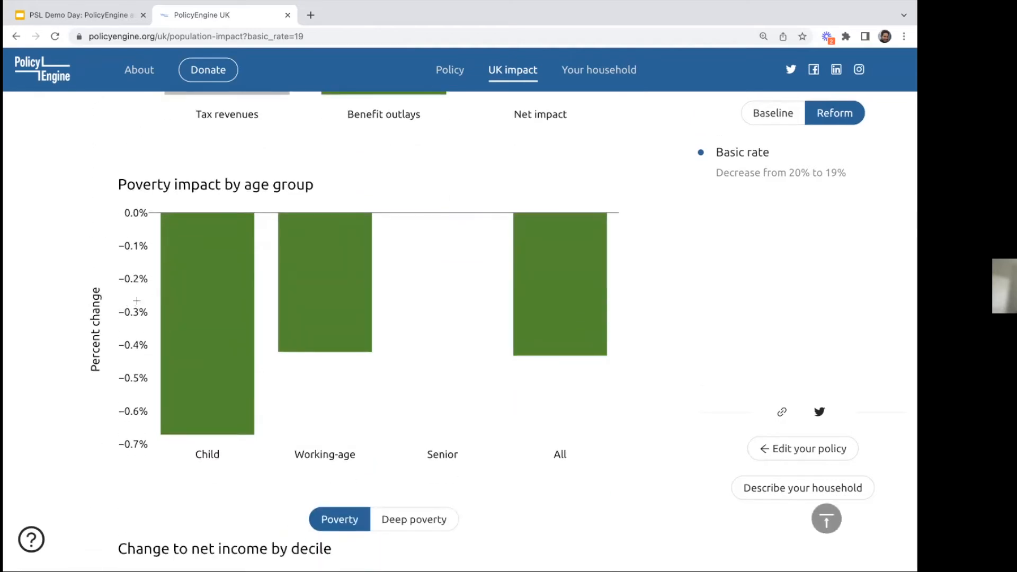
{"action": "mouse_move", "coordinate": [534, 271]}
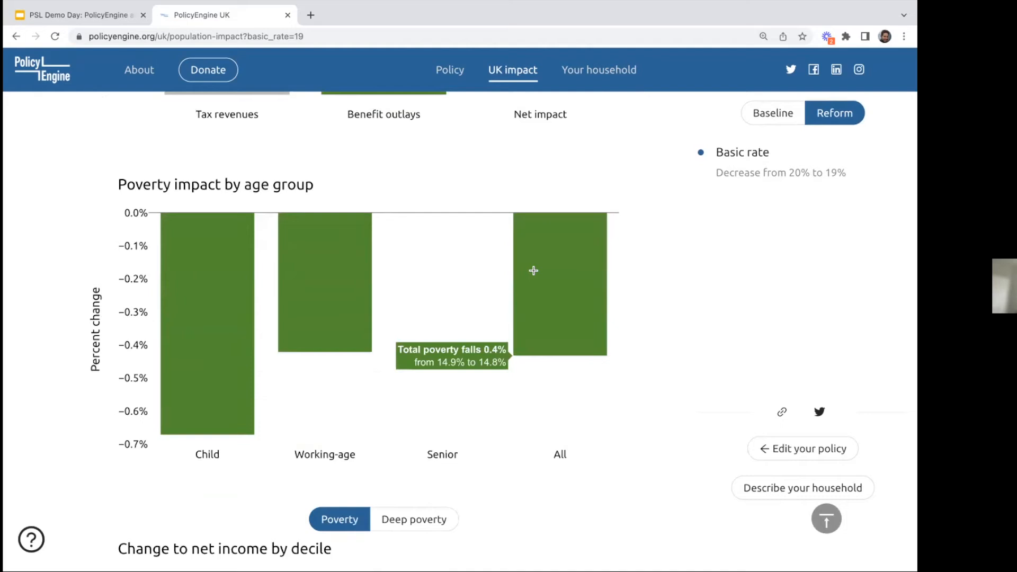
{"action": "left_click", "coordinate": [396, 518]}
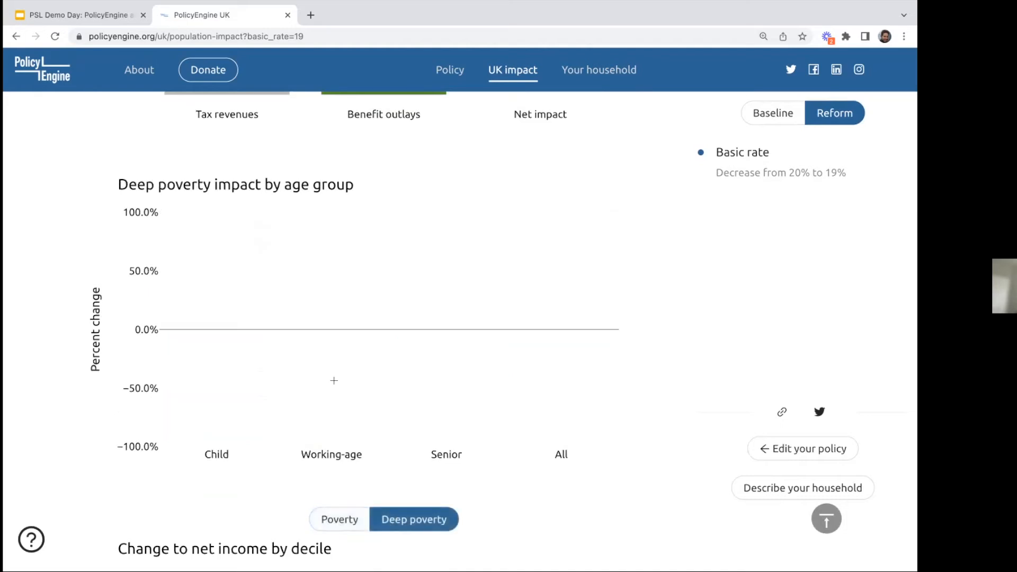
{"action": "left_click", "coordinate": [350, 522]}
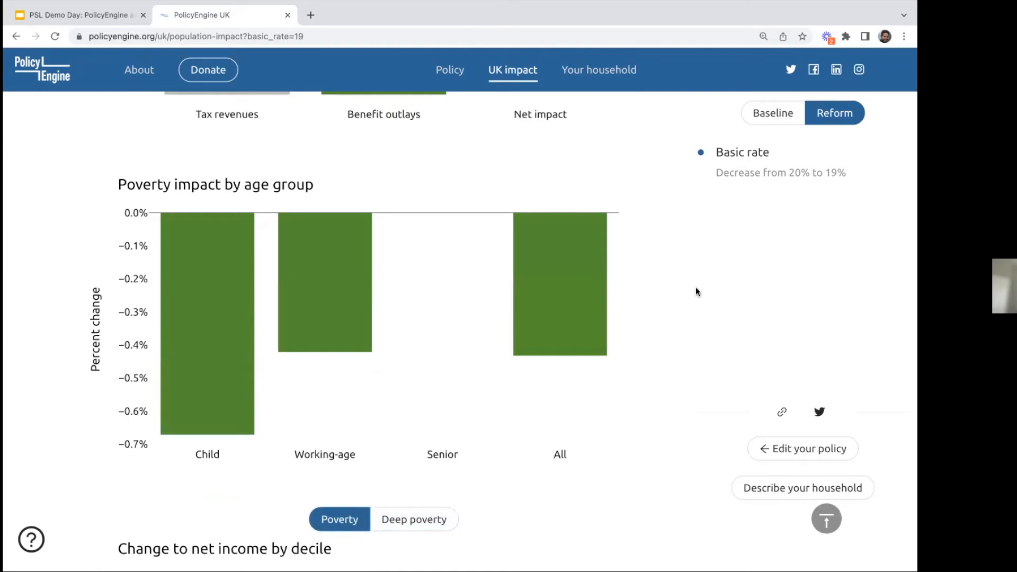
Examine the change to net income by decile, first as relative change and then as absolute change.
{"action": "scroll", "coordinate": [695, 287], "scroll_direction": "down", "scroll_amount": 5}
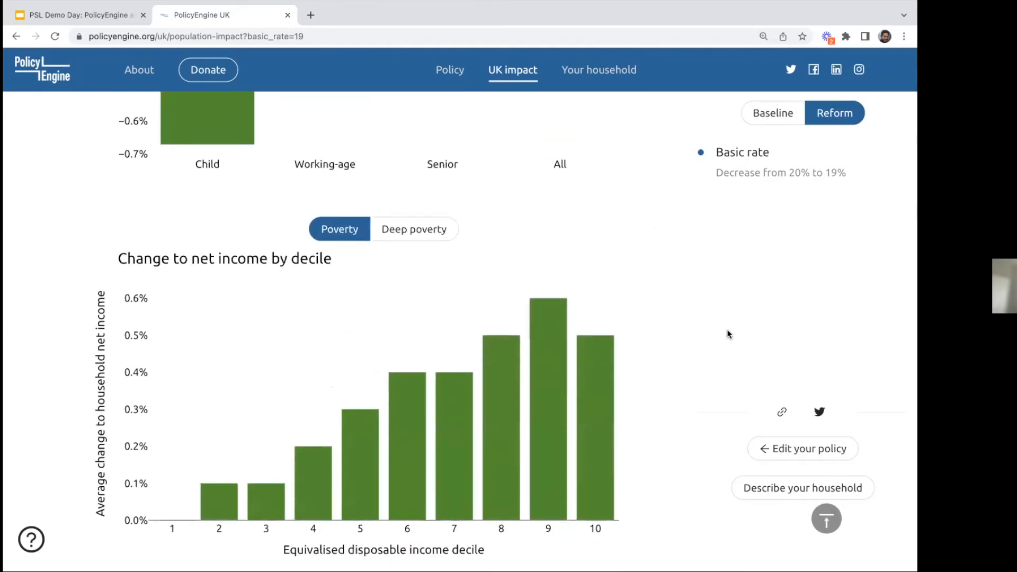
{"action": "scroll", "coordinate": [727, 331], "scroll_direction": "down", "scroll_amount": 1}
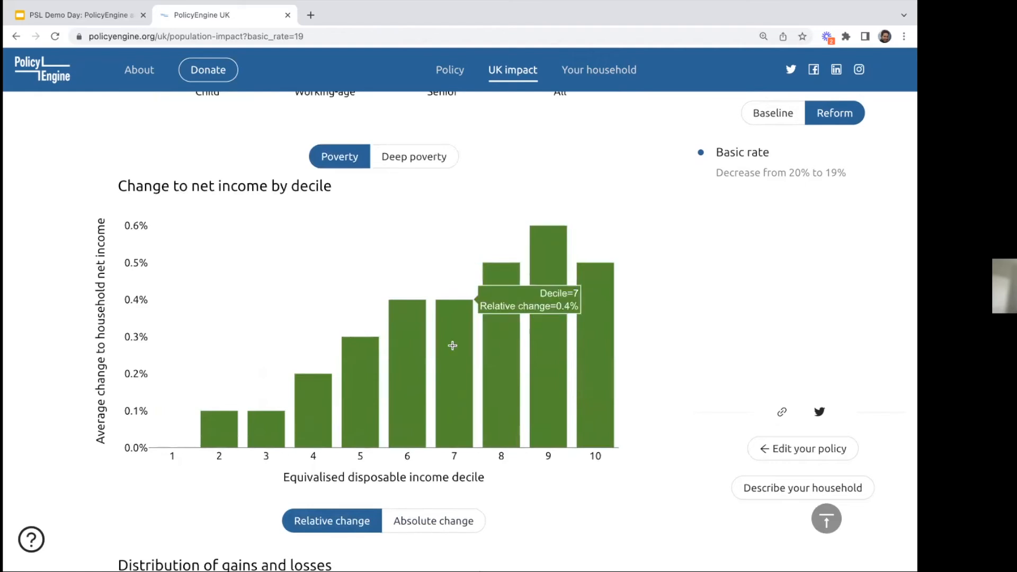
{"action": "left_click", "coordinate": [424, 518]}
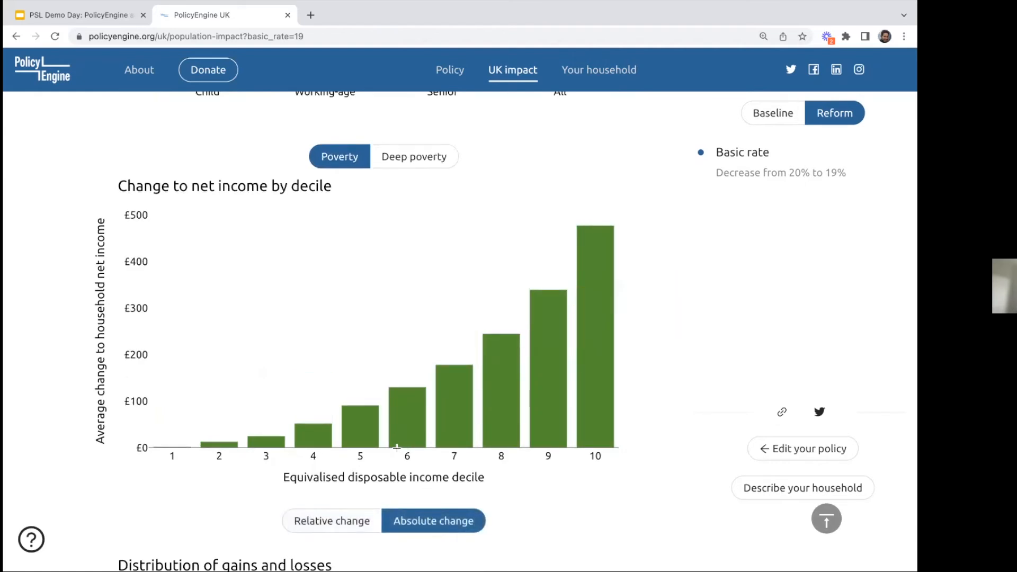
{"action": "scroll", "coordinate": [653, 360], "scroll_direction": "down", "scroll_amount": 1}
Examine the distribution of gains and losses by income decile against the average income change per decile.
{"action": "scroll", "coordinate": [653, 358], "scroll_direction": "down", "scroll_amount": 5}
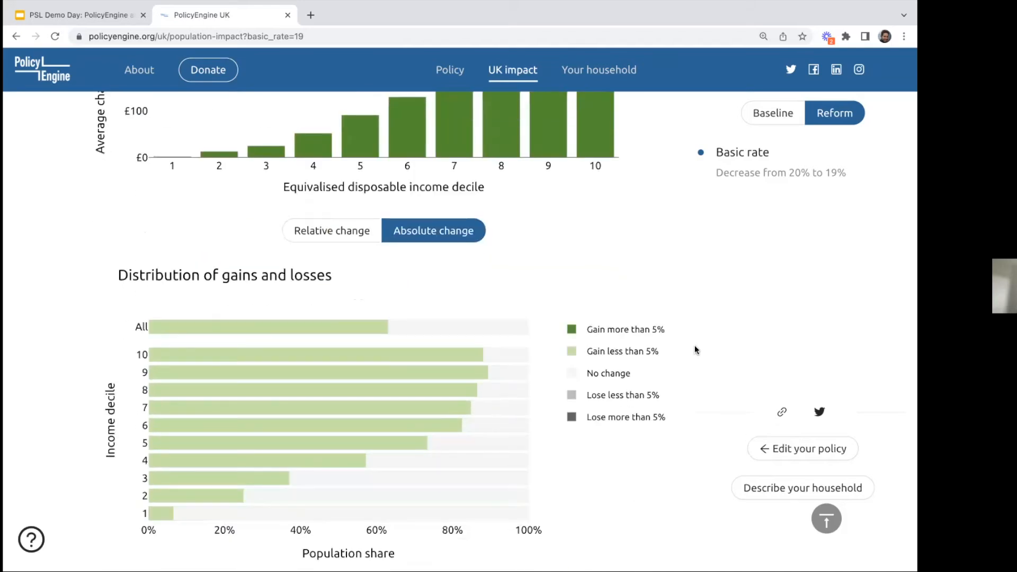
{"action": "scroll", "coordinate": [695, 346], "scroll_direction": "down", "scroll_amount": 1}
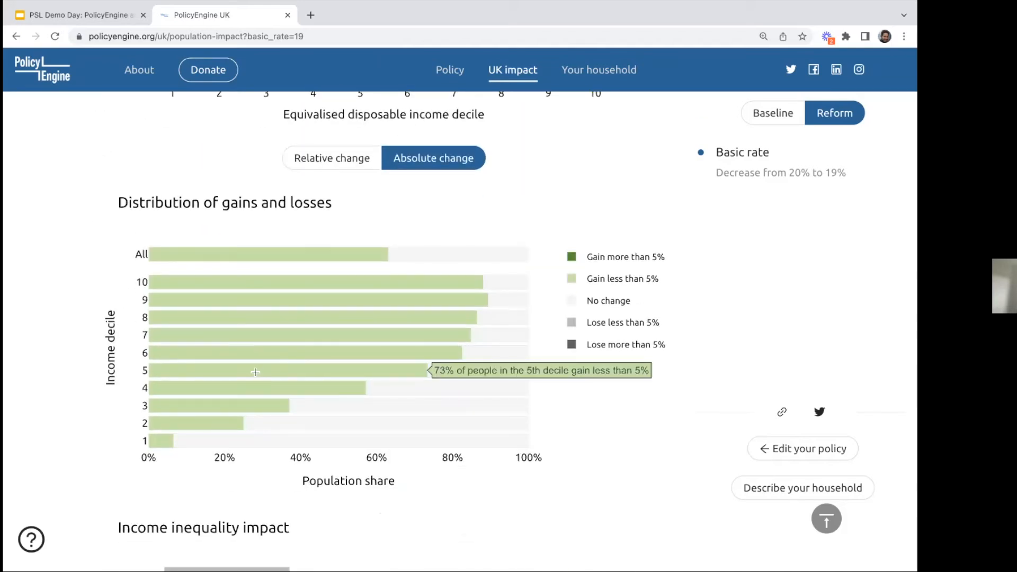
{"action": "scroll", "coordinate": [503, 242], "scroll_direction": "up", "scroll_amount": 4}
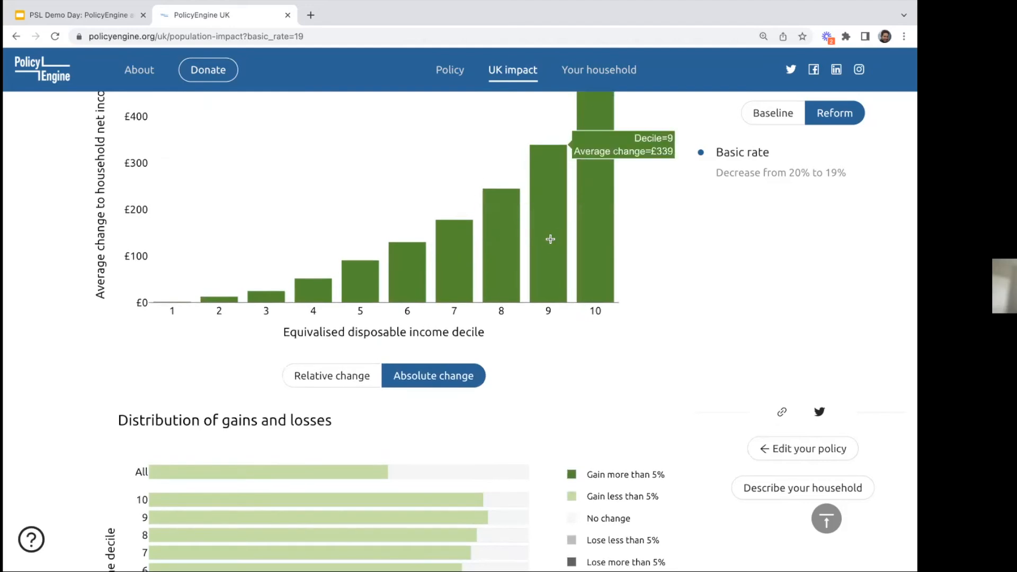
{"action": "scroll", "coordinate": [704, 355], "scroll_direction": "down", "scroll_amount": 4}
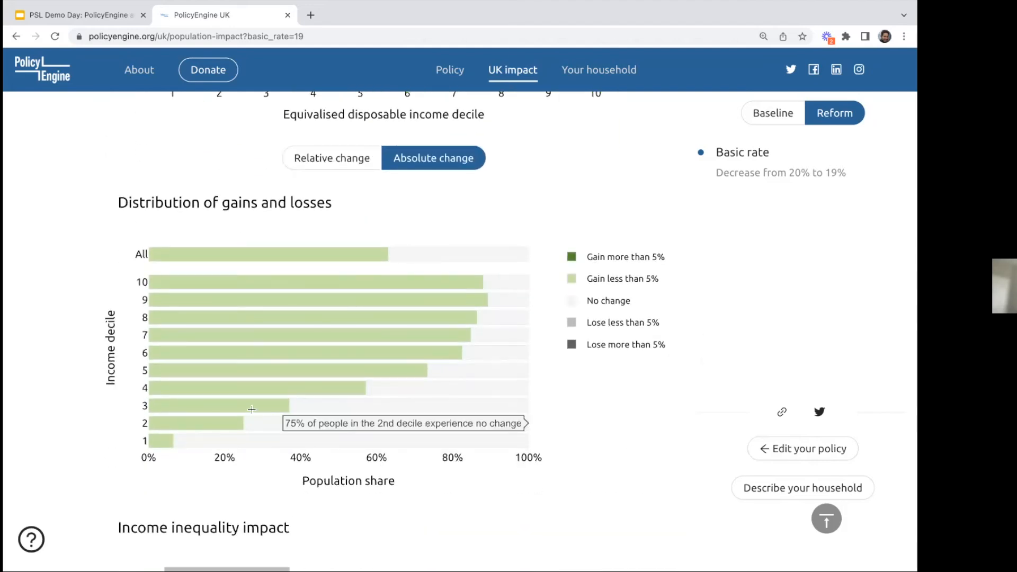
{"action": "mouse_move", "coordinate": [234, 405]}
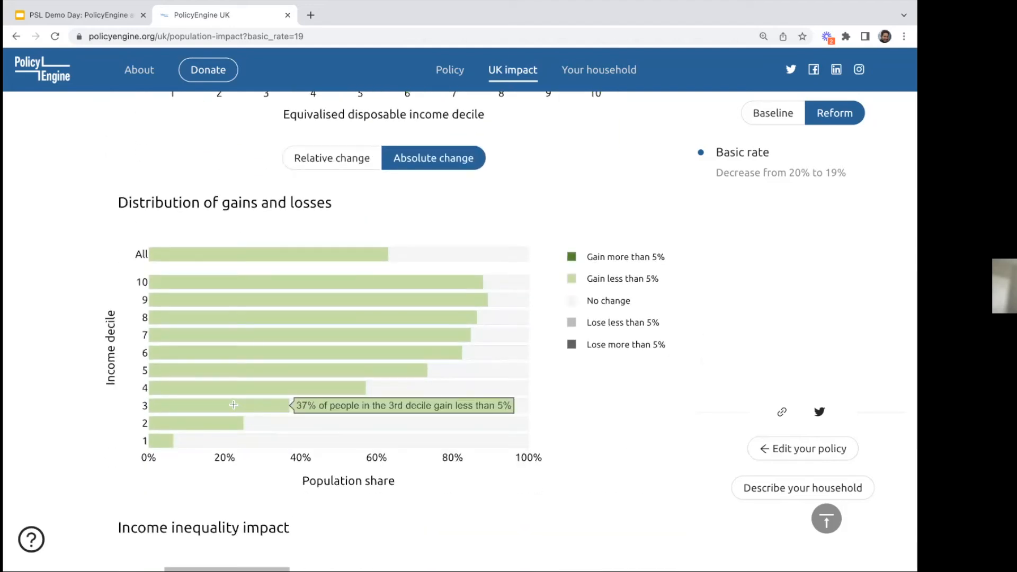
{"action": "mouse_move", "coordinate": [199, 387]}
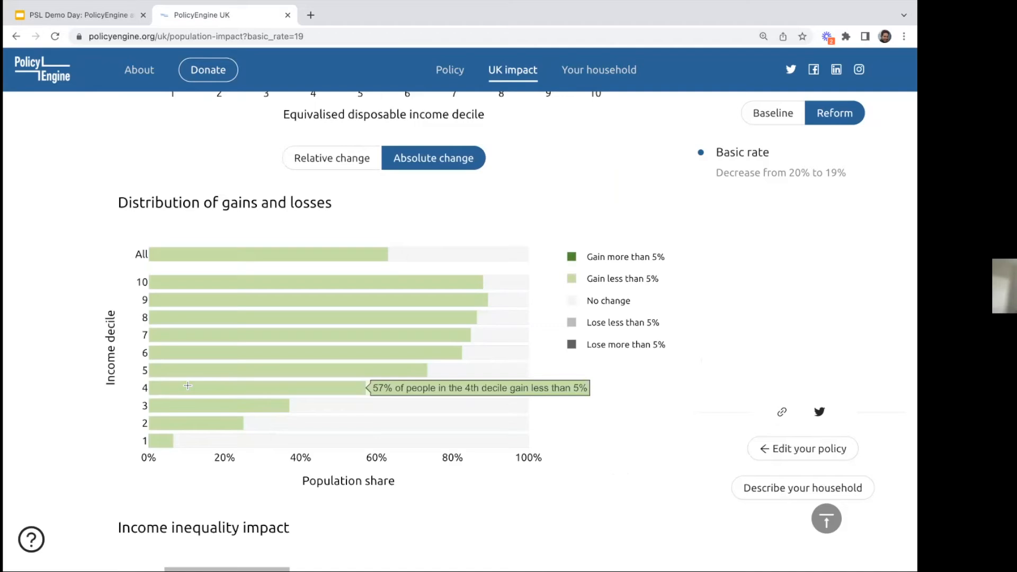
Examine the share of people gaining by income decile, and the reform's income inequality impact on the Gini index and top income shares.
{"action": "mouse_move", "coordinate": [243, 288]}
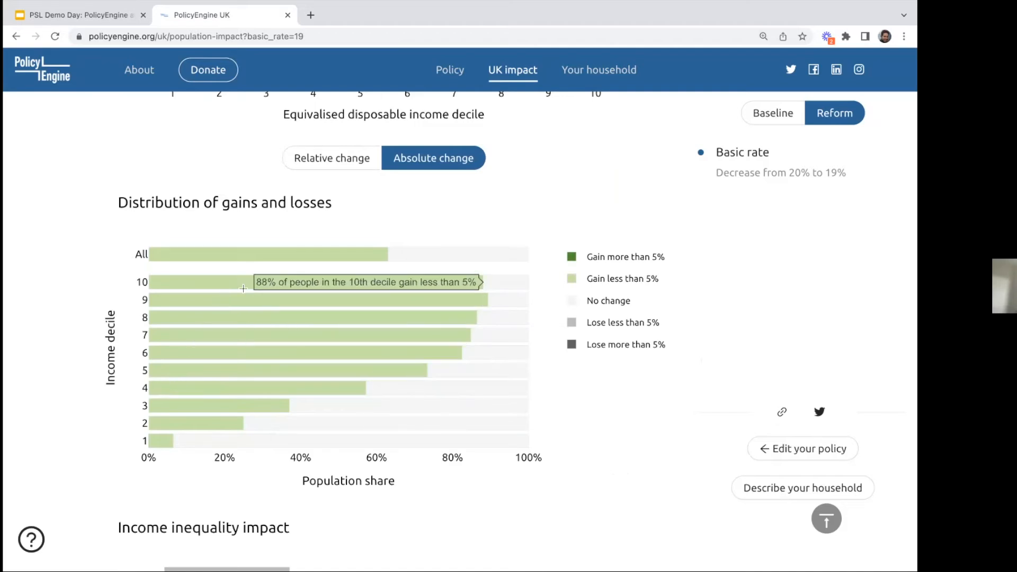
{"action": "mouse_move", "coordinate": [199, 359]}
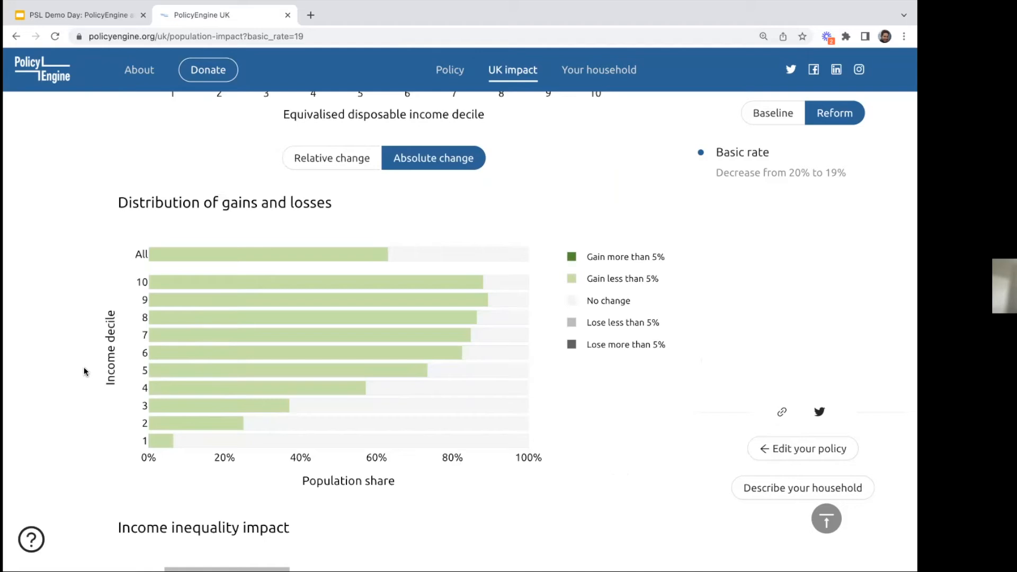
{"action": "scroll", "coordinate": [62, 348], "scroll_direction": "down", "scroll_amount": 4}
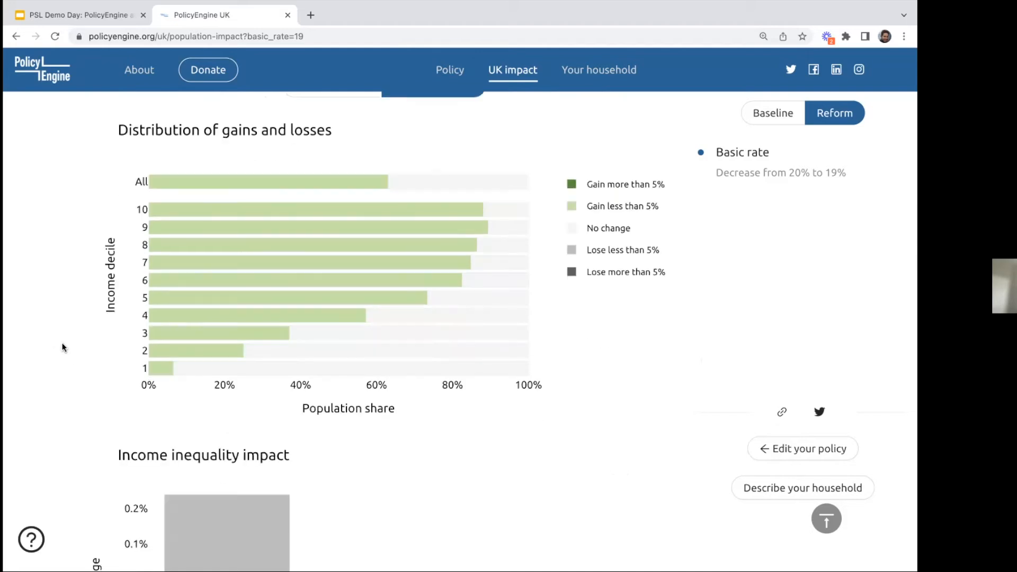
{"action": "scroll", "coordinate": [63, 348], "scroll_direction": "down", "scroll_amount": 1}
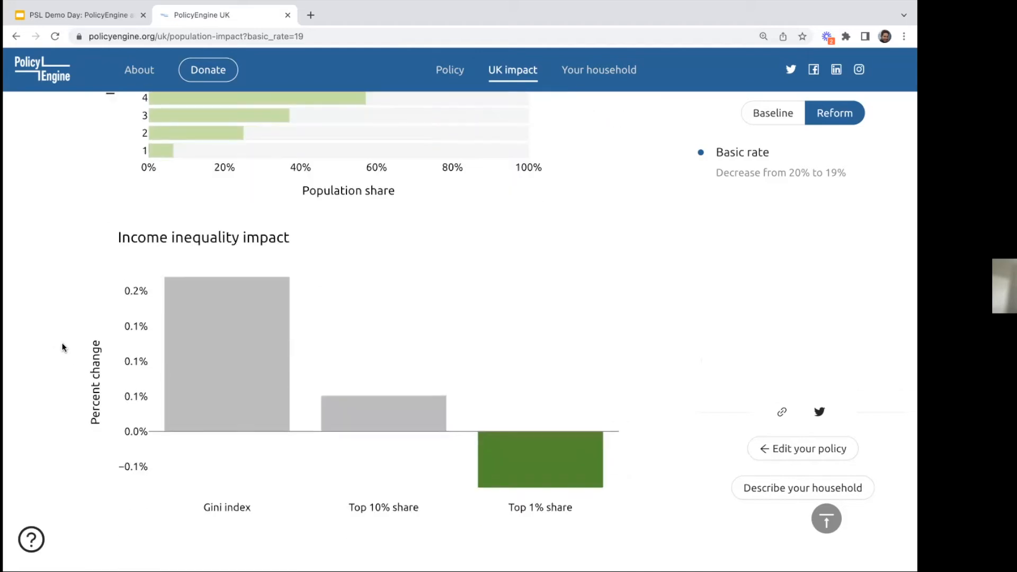
{"action": "scroll", "coordinate": [62, 348], "scroll_direction": "down", "scroll_amount": 1}
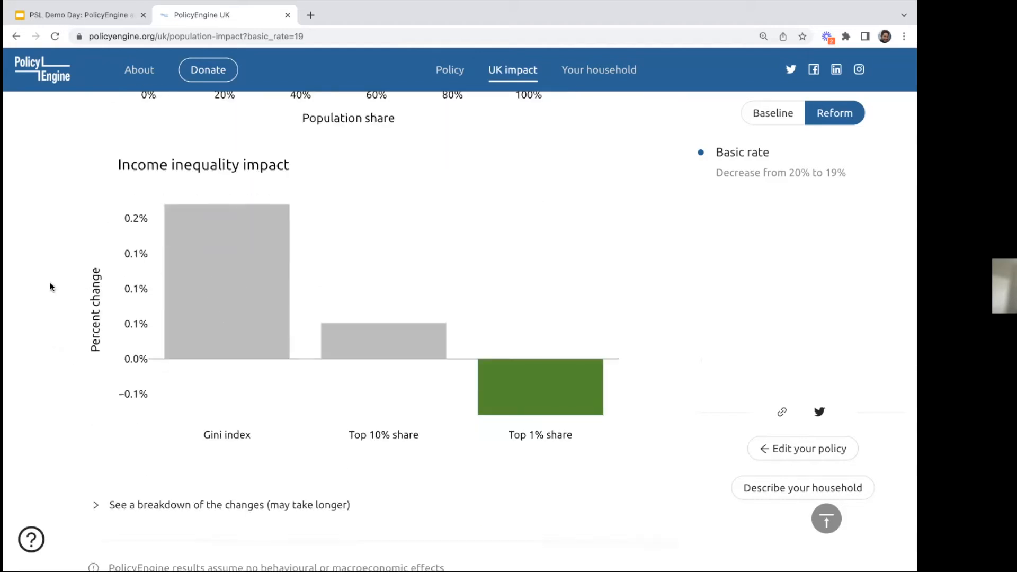
{"action": "mouse_move", "coordinate": [191, 257]}
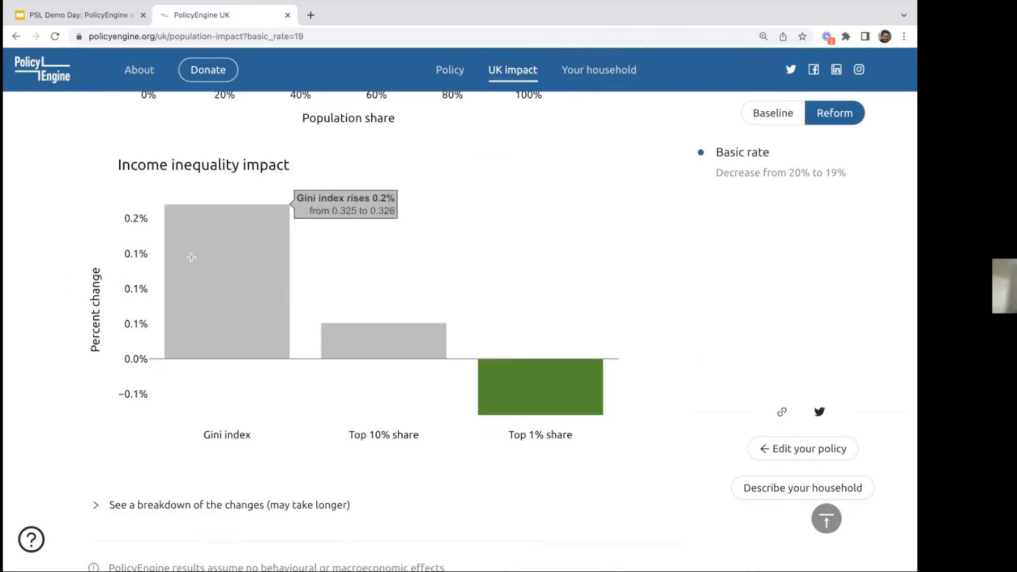
{"action": "mouse_move", "coordinate": [503, 360]}
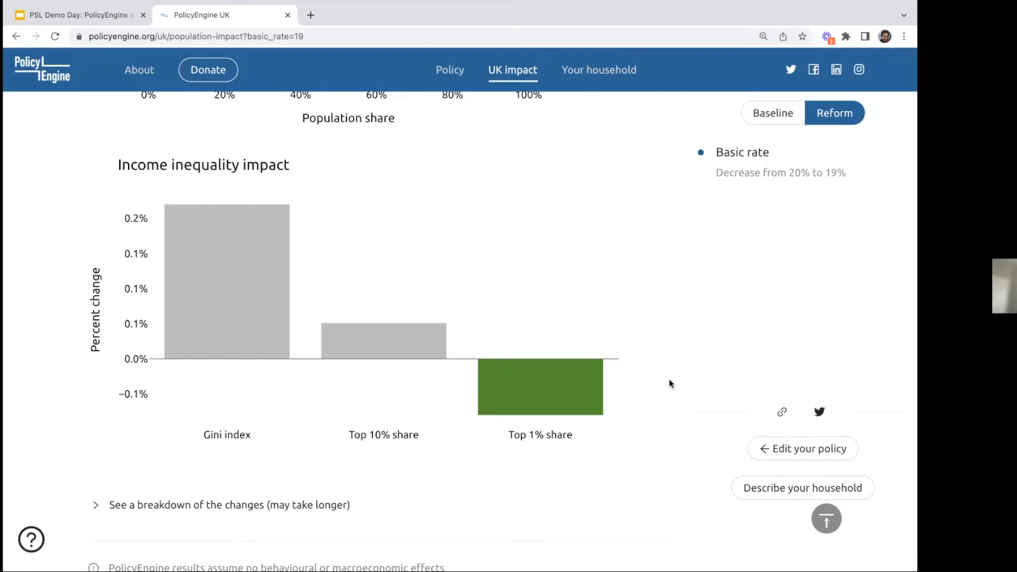
{"action": "scroll", "coordinate": [672, 382], "scroll_direction": "up", "scroll_amount": 20}
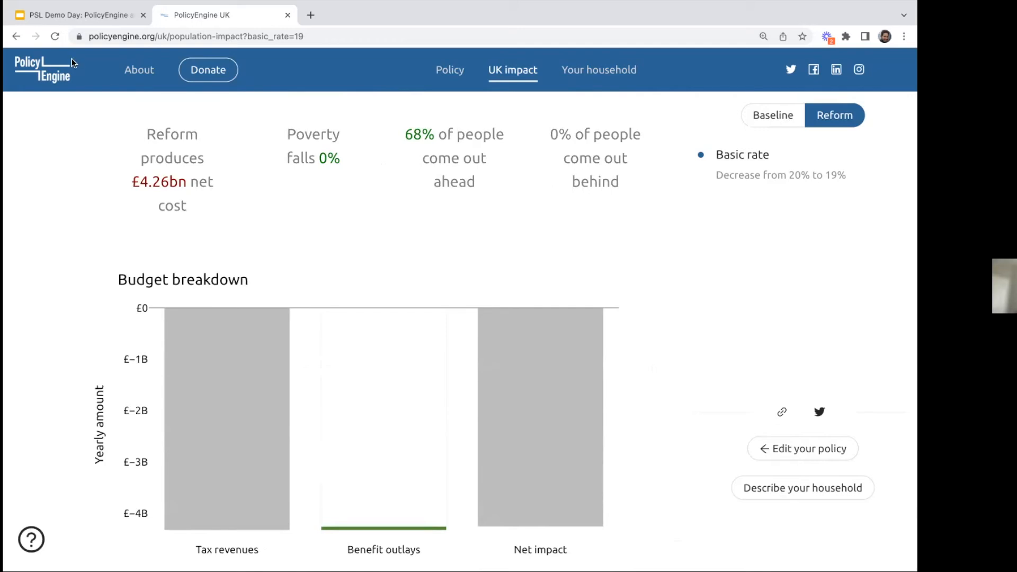
Switch to the PSL Demo Day presentation, start the slideshow and advance to the "Imagine more democratic policymaking" slide.
{"action": "left_click", "coordinate": [72, 17]}
{"action": "left_click", "coordinate": [690, 205]}
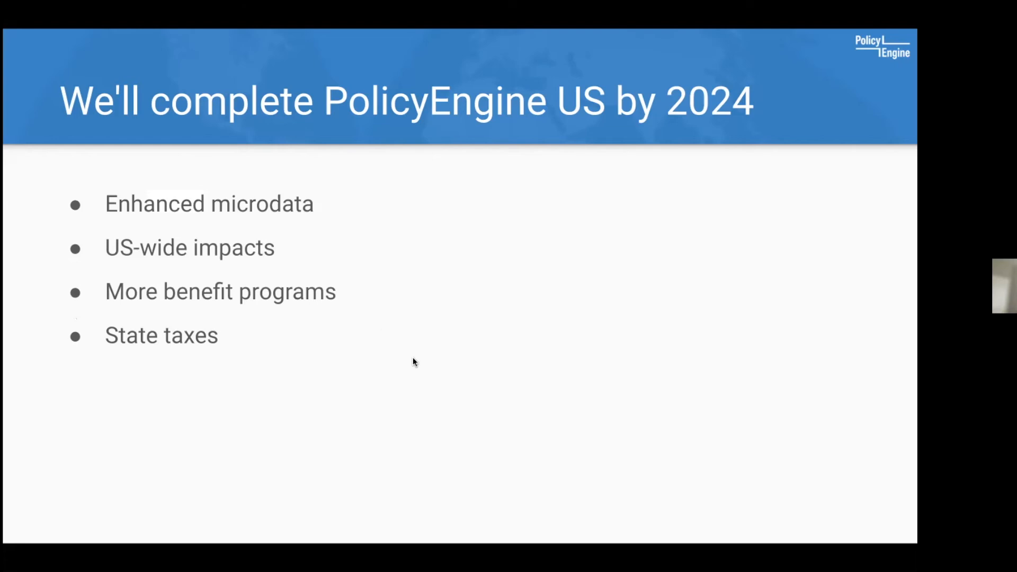
{"action": "key", "text": "Right"}
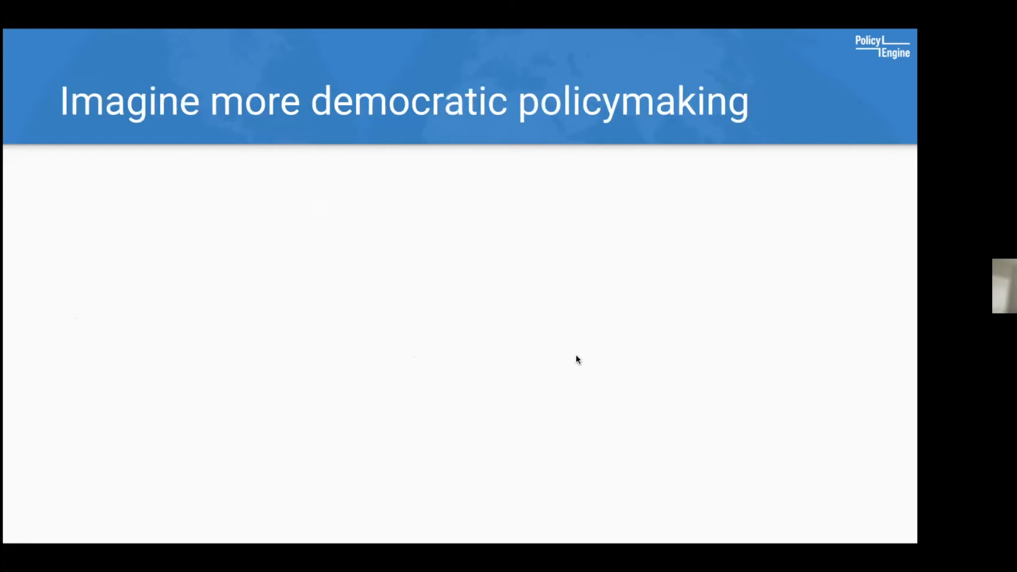